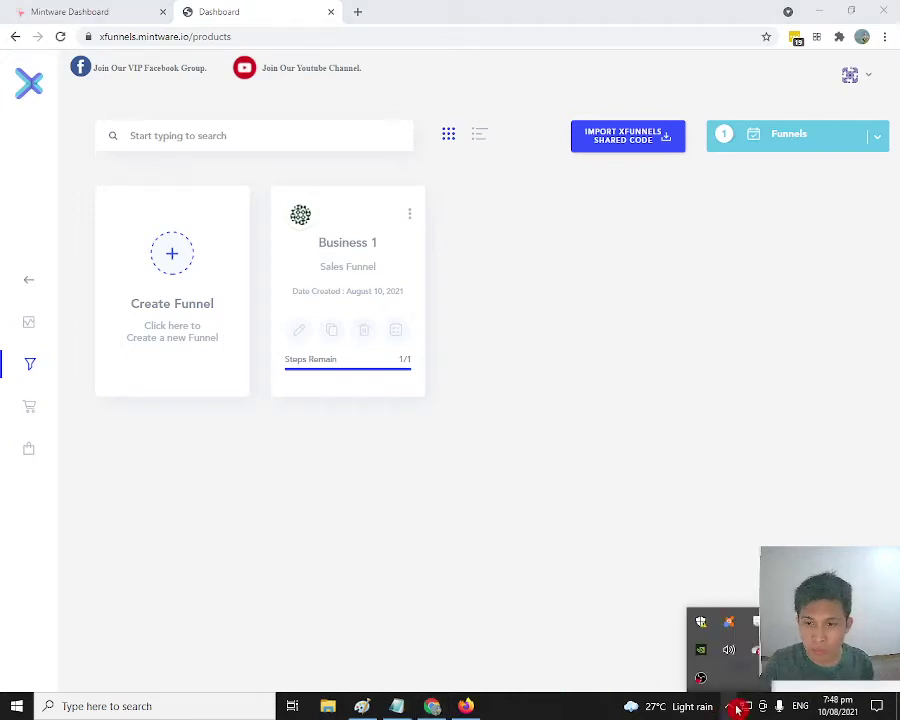
Step: Create a new funnel, choose the Sales Funnel type, and continue to Funnel Details
{"action": "left_click", "coordinate": [604, 598]}
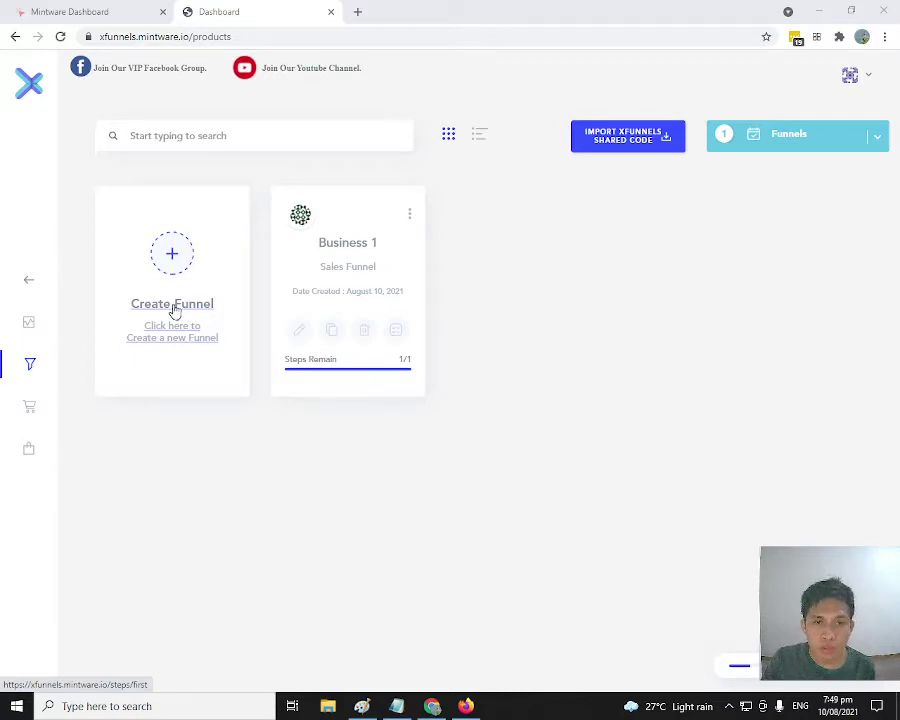
{"action": "left_click", "coordinate": [174, 312]}
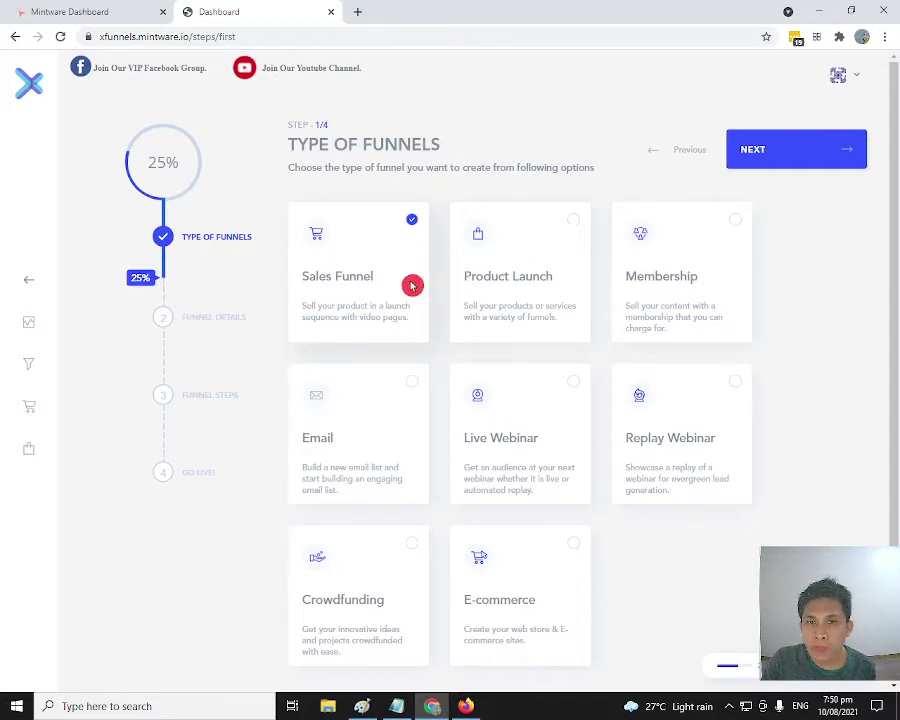
{"action": "left_click", "coordinate": [538, 245]}
{"action": "left_click", "coordinate": [405, 243]}
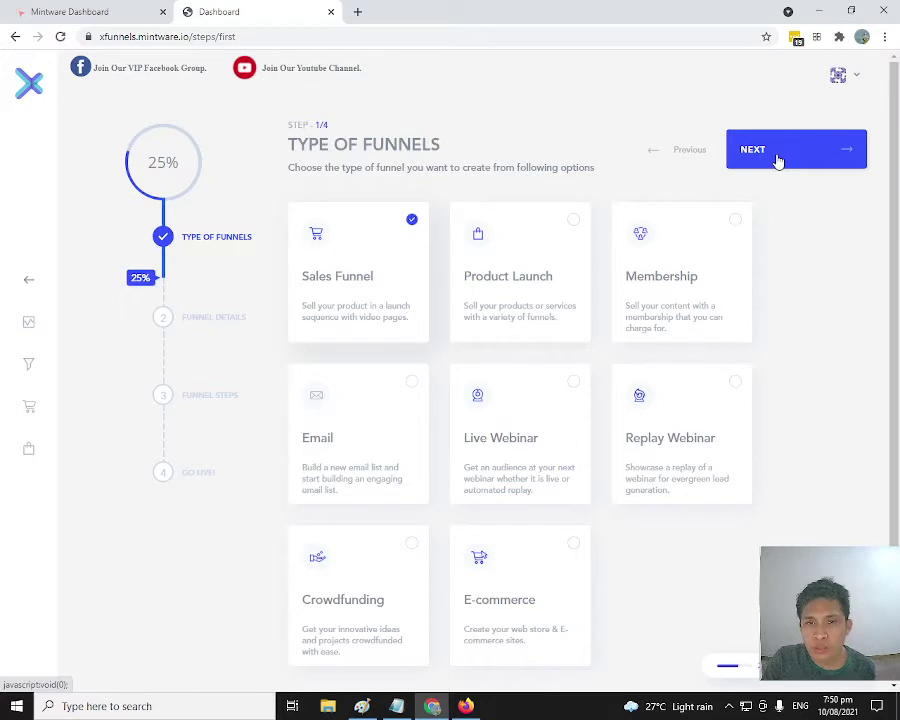
{"action": "left_click", "coordinate": [778, 161]}
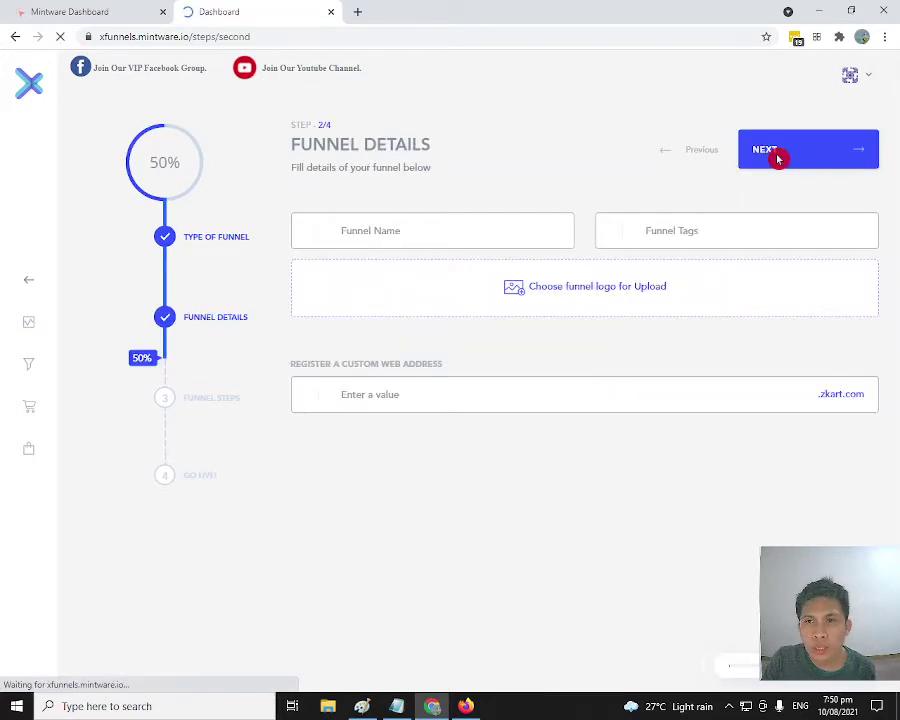
Step: Enter 'J Store Goodies' as the funnel name
{"action": "left_click", "coordinate": [442, 231]}
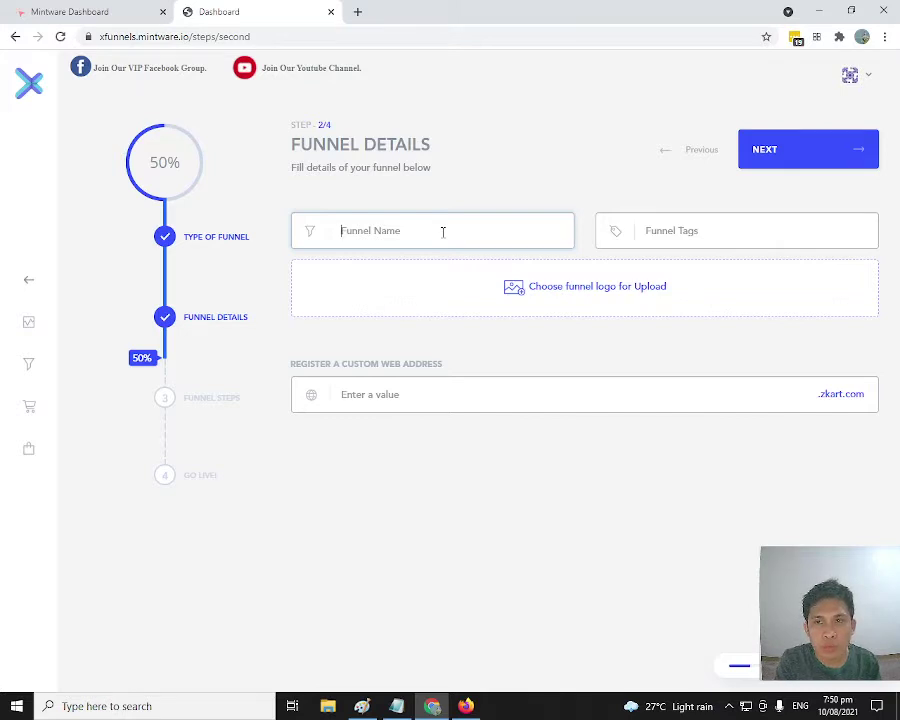
{"action": "type", "text": "J"}
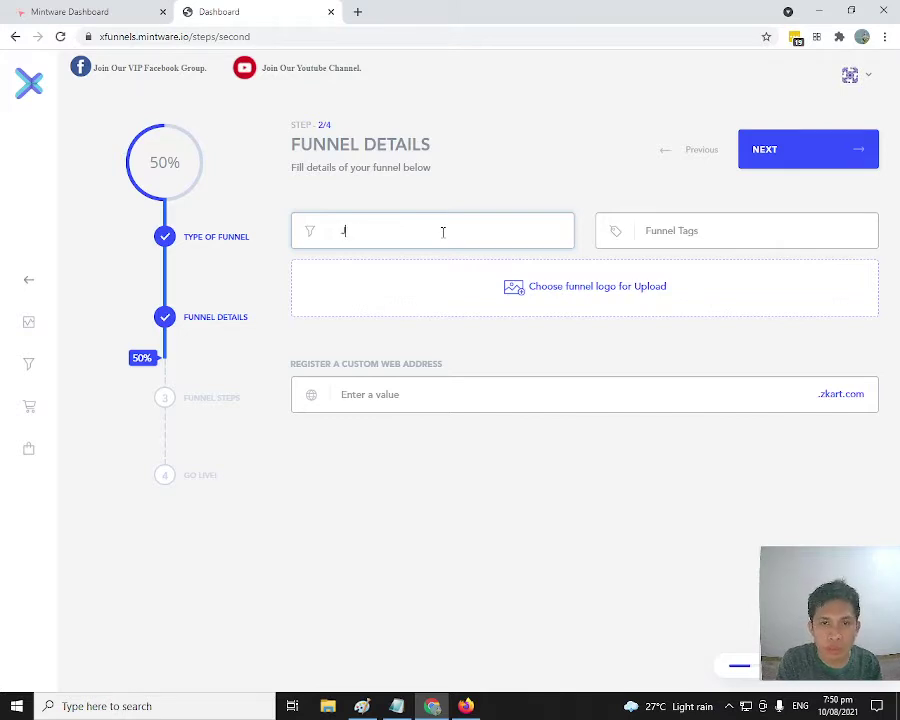
{"action": "type", "text": " Store"}
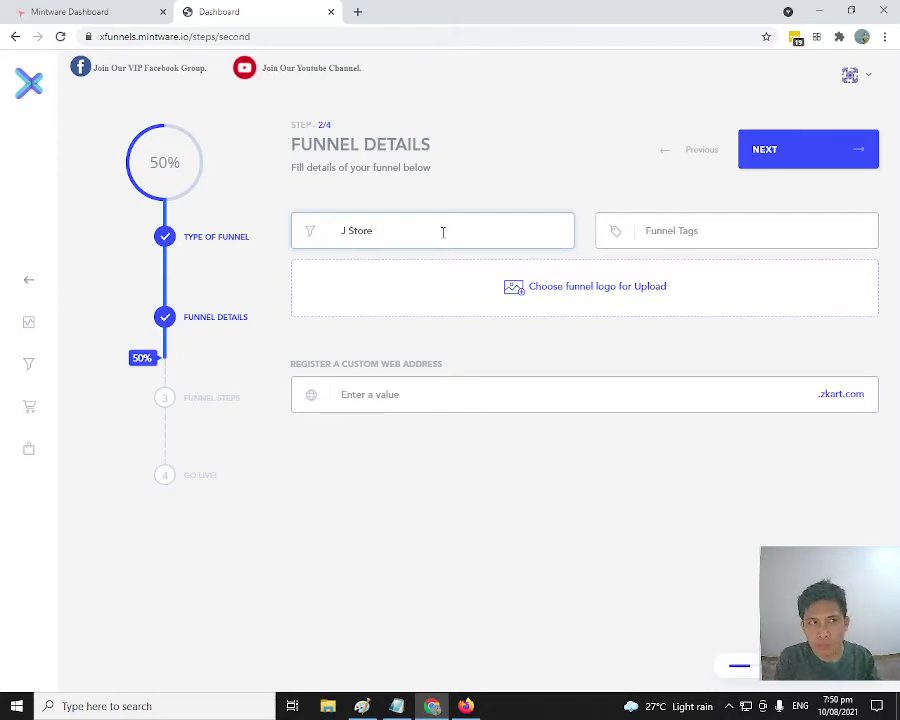
{"action": "type", "text": "Goodies"}
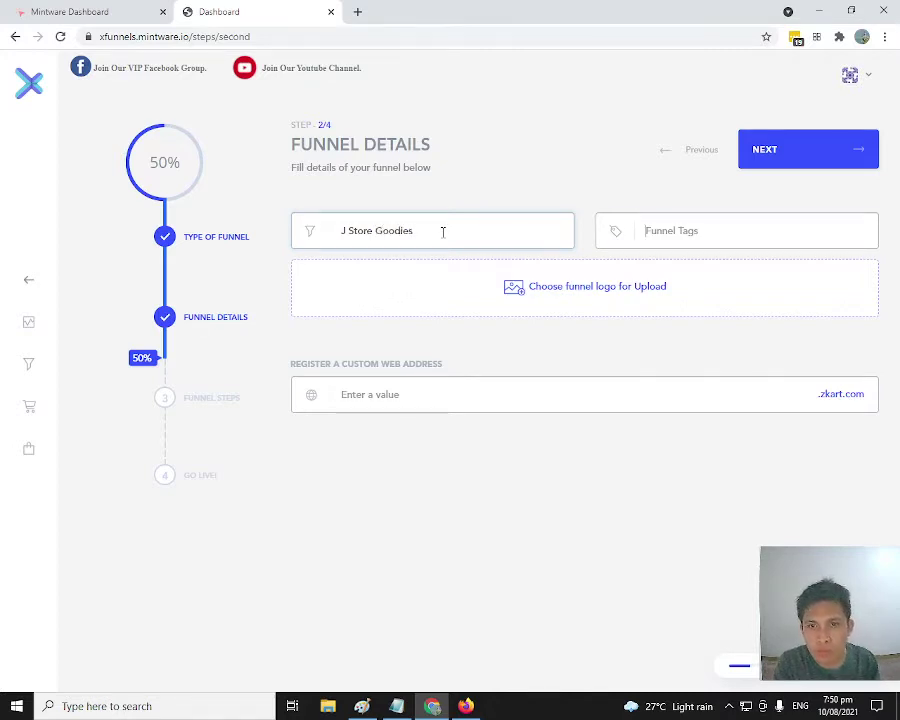
{"action": "left_click", "coordinate": [425, 400]}
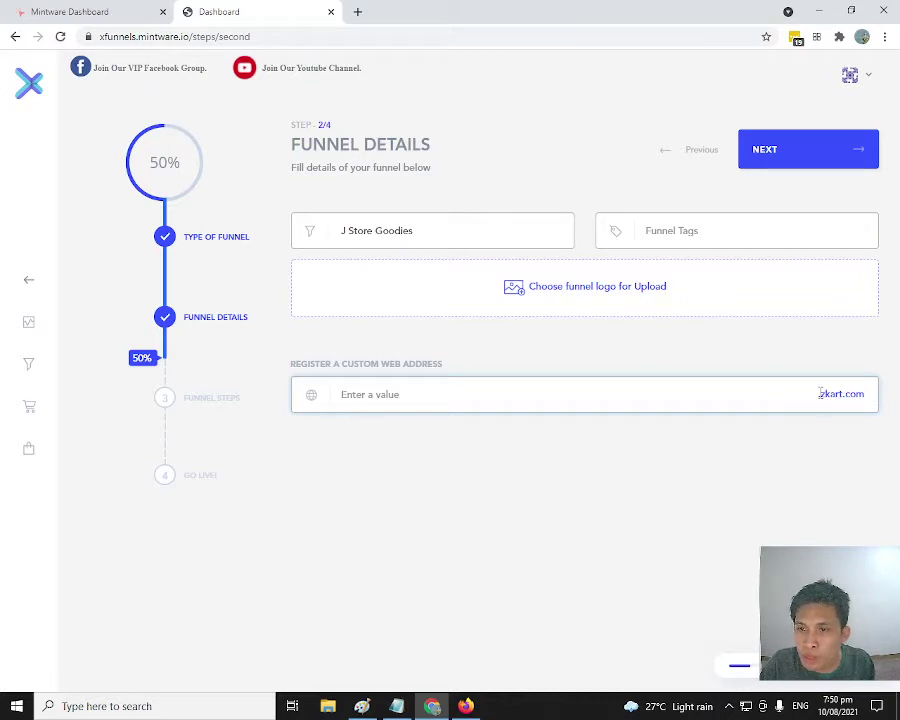
Step: Enter js-goodies as the custom web address (.zkart.com) and save the funnel details
{"action": "left_click_drag", "start_coordinate": [816, 395], "coordinate": [870, 391]}
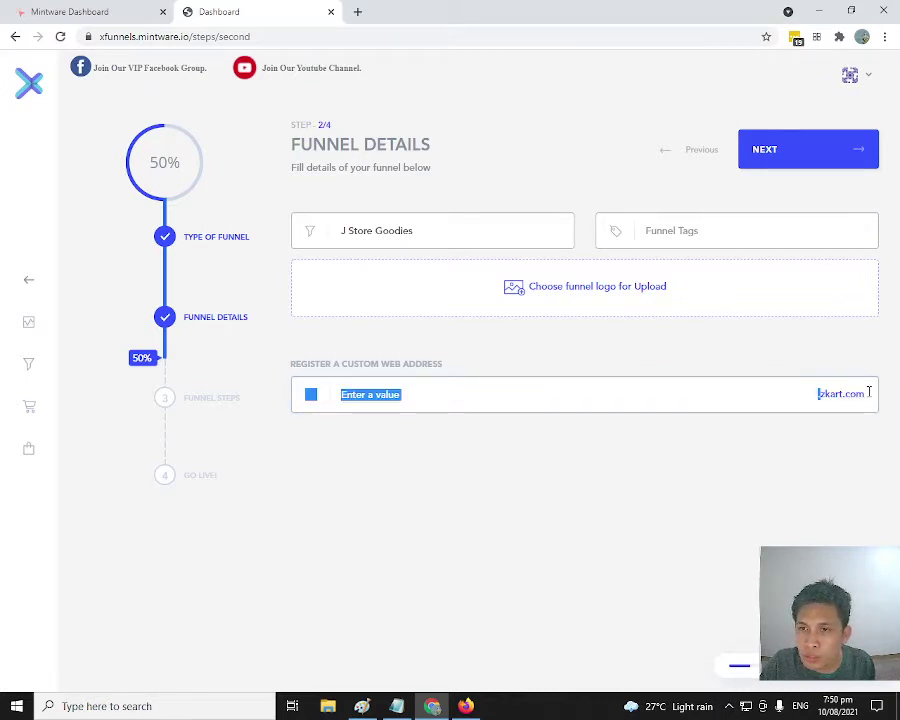
{"action": "left_click", "coordinate": [864, 396]}
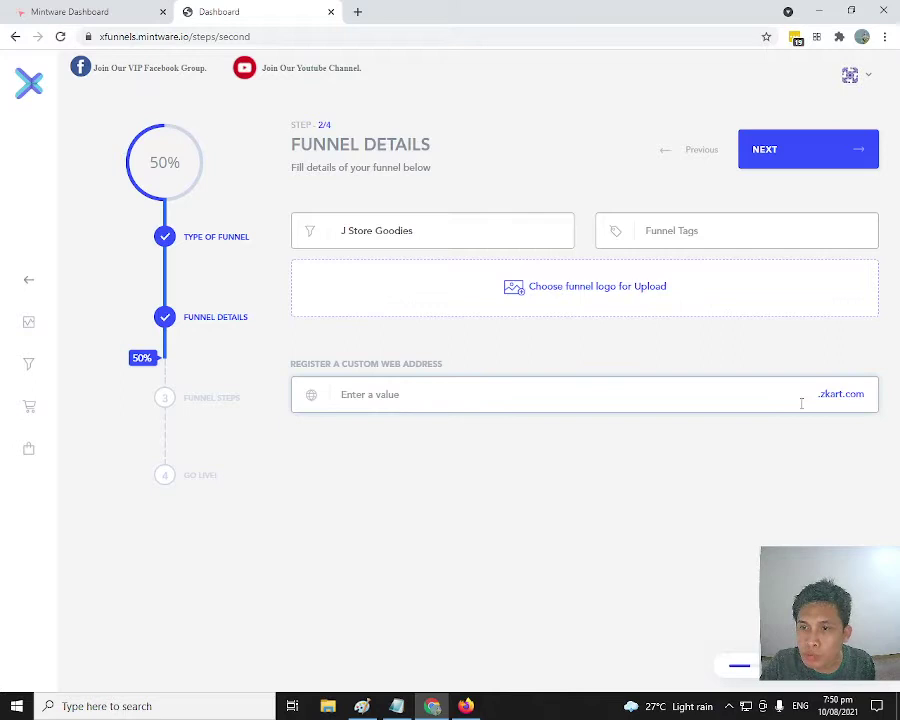
{"action": "left_click_drag", "start_coordinate": [818, 394], "coordinate": [864, 393]}
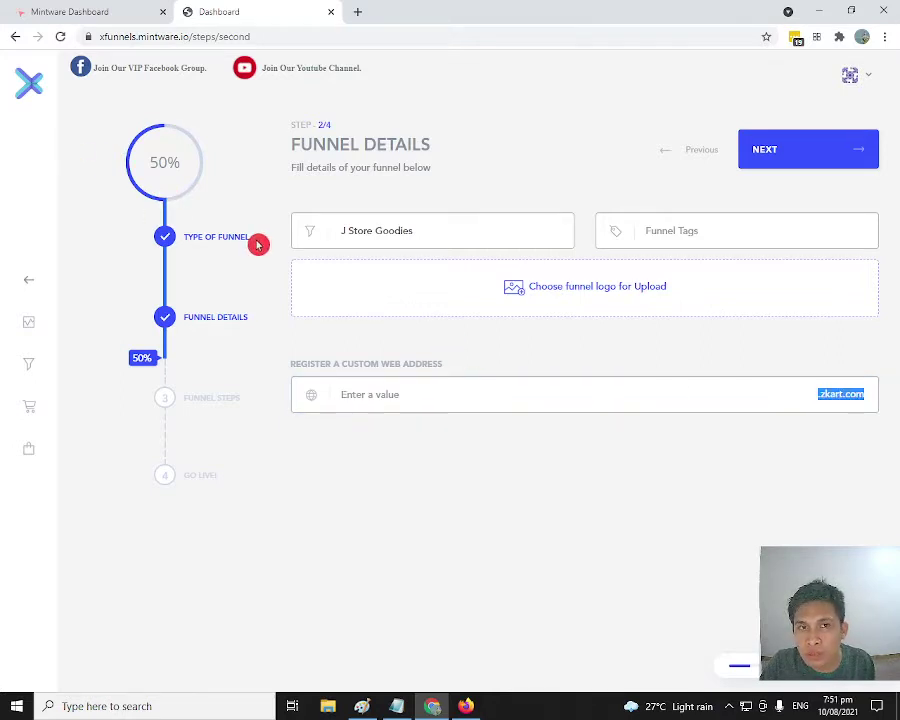
{"action": "left_click", "coordinate": [407, 394]}
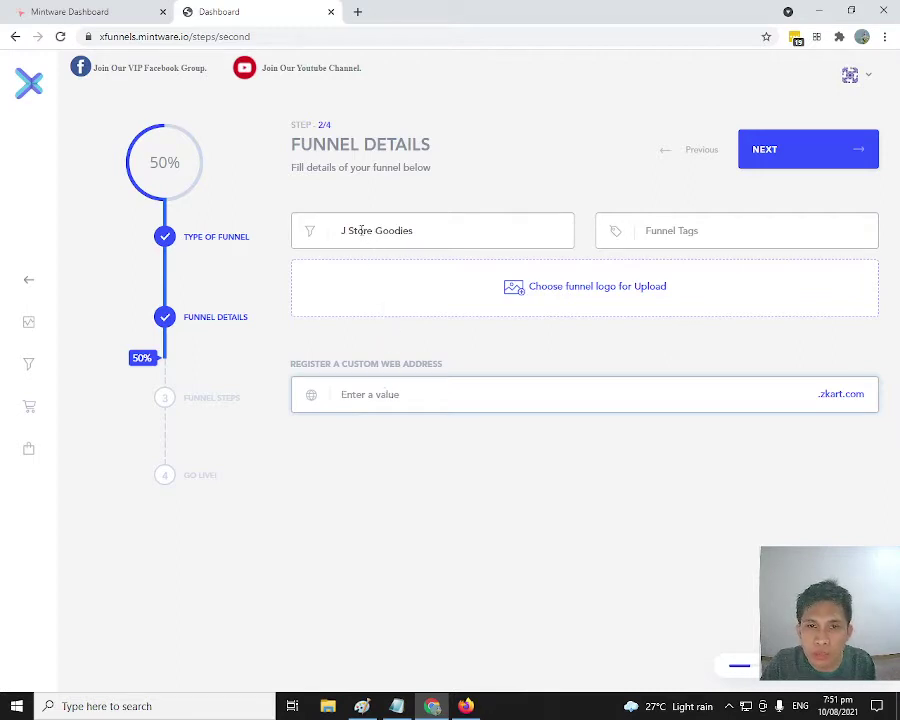
{"action": "left_click_drag", "start_coordinate": [410, 230], "coordinate": [341, 230]}
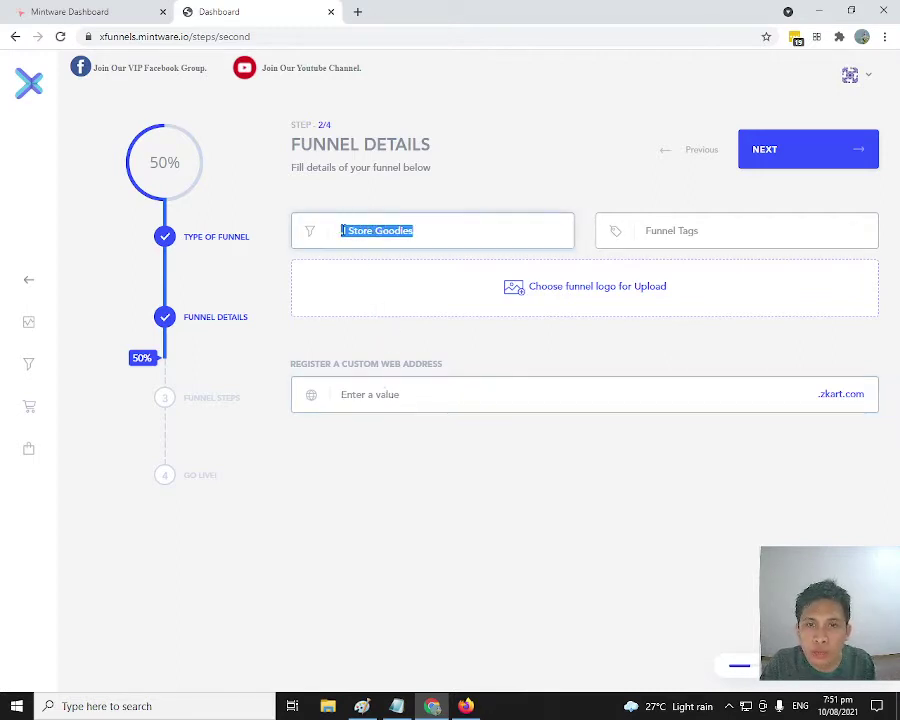
{"action": "left_click", "coordinate": [394, 395]}
{"action": "type", "text": "j"}
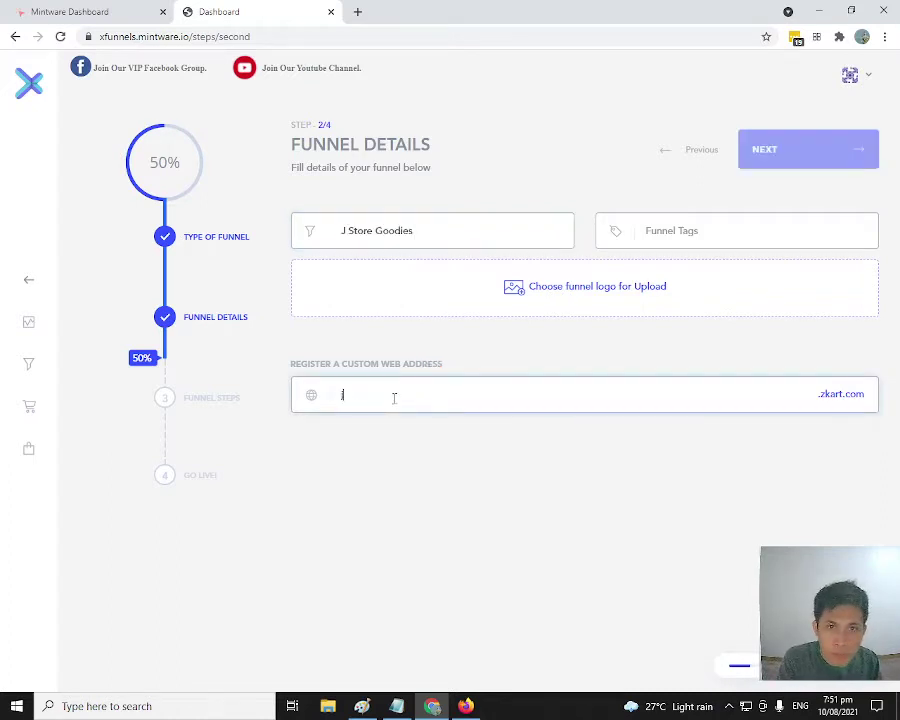
{"action": "key", "text": "BackSpace"}
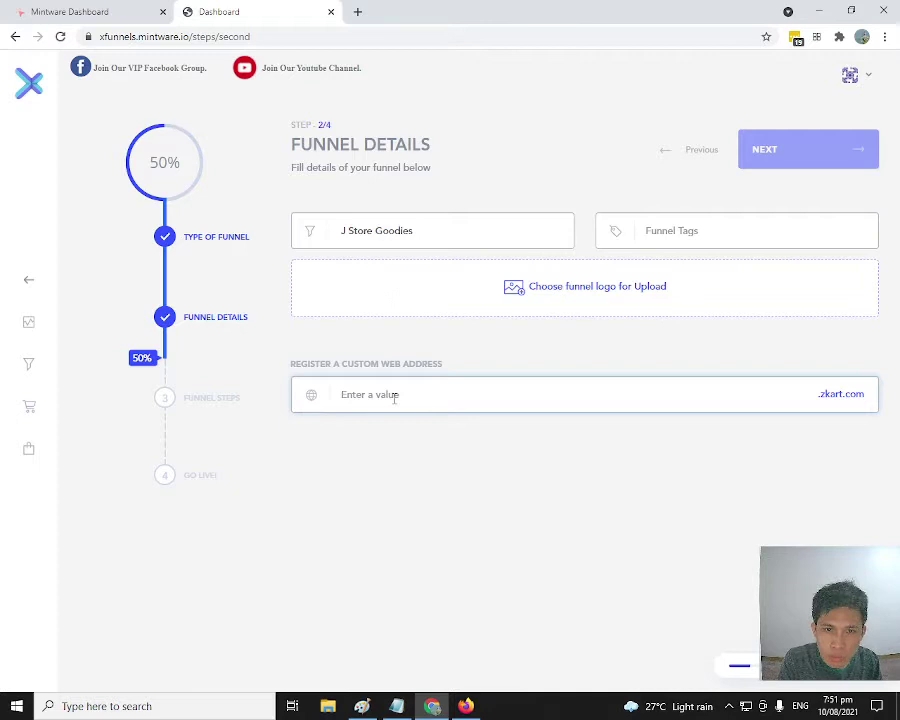
{"action": "type", "text": "js-"}
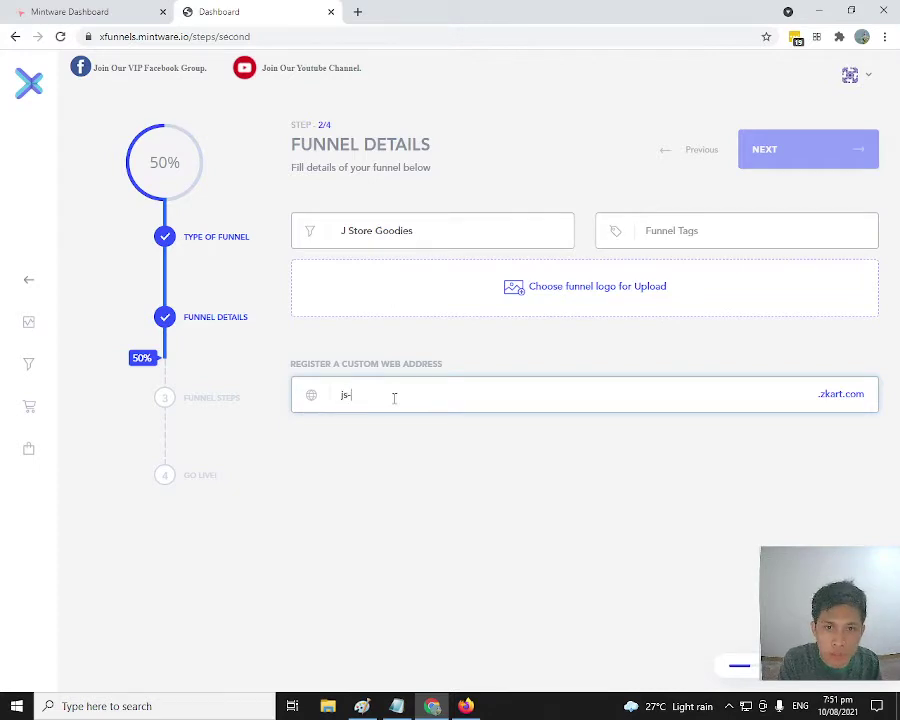
{"action": "type", "text": "goodies"}
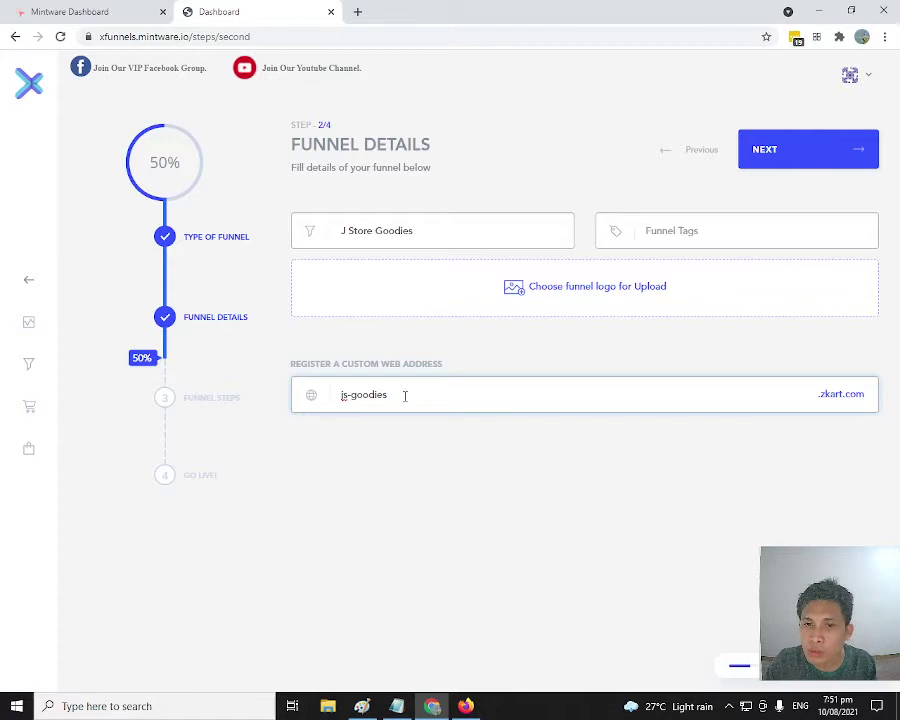
{"action": "left_click_drag", "start_coordinate": [402, 392], "coordinate": [773, 192]}
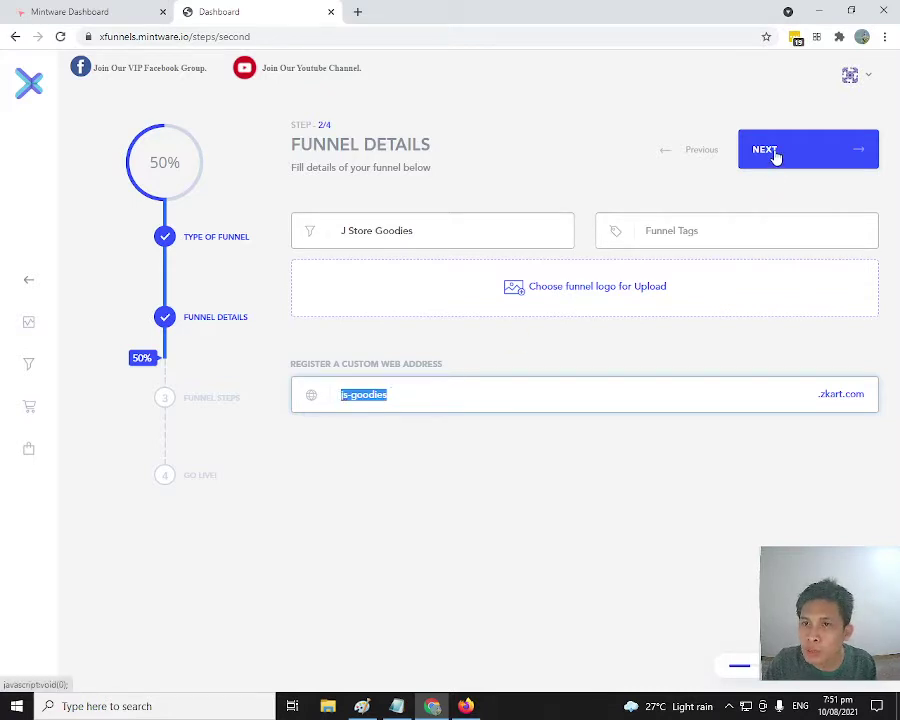
{"action": "left_click", "coordinate": [775, 152]}
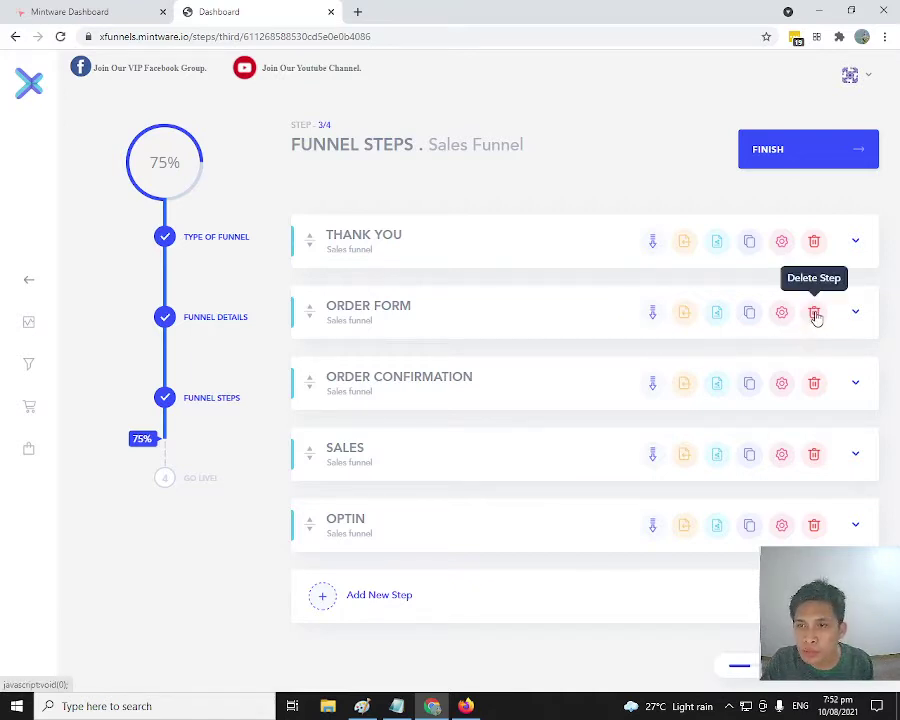
Step: Delete the Order Form, Order Confirmation, Sales and Optin steps, keeping only Thank You
{"action": "left_click", "coordinate": [373, 248]}
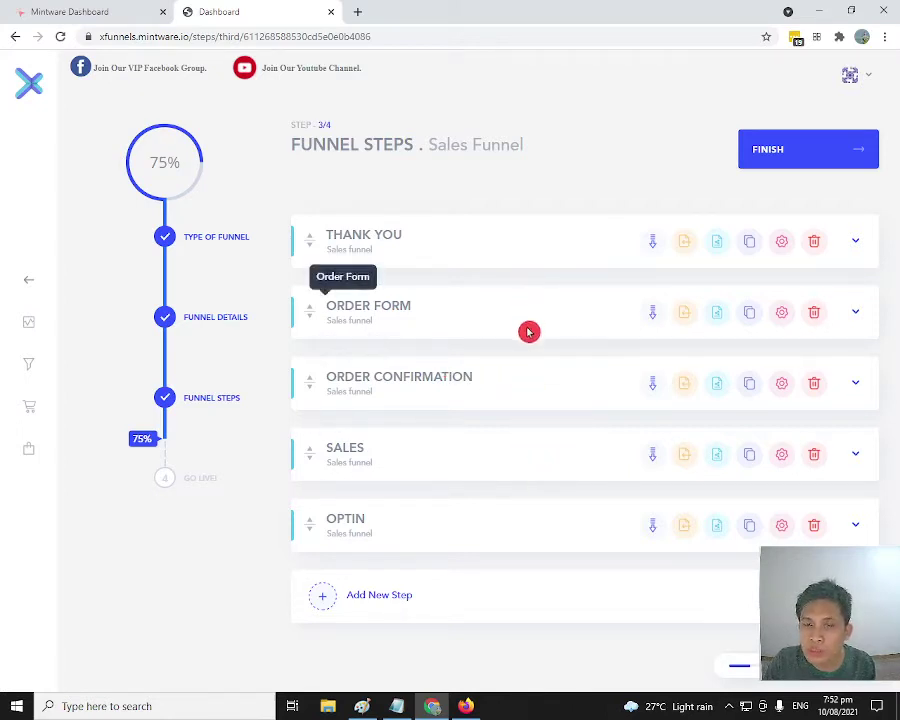
{"action": "left_click", "coordinate": [815, 315]}
{"action": "left_click", "coordinate": [510, 86]}
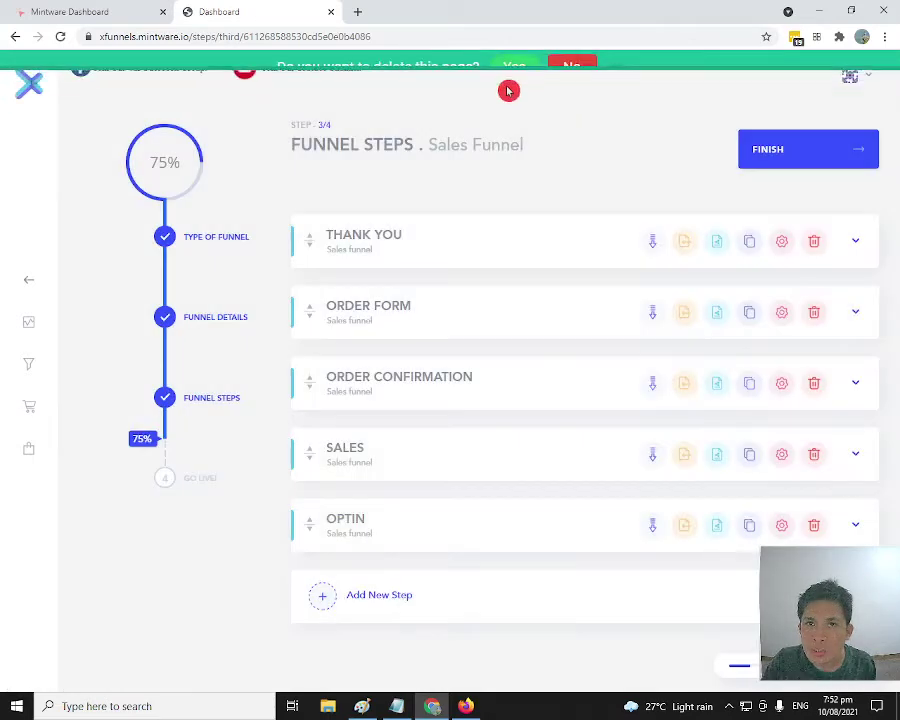
{"action": "left_click", "coordinate": [816, 314]}
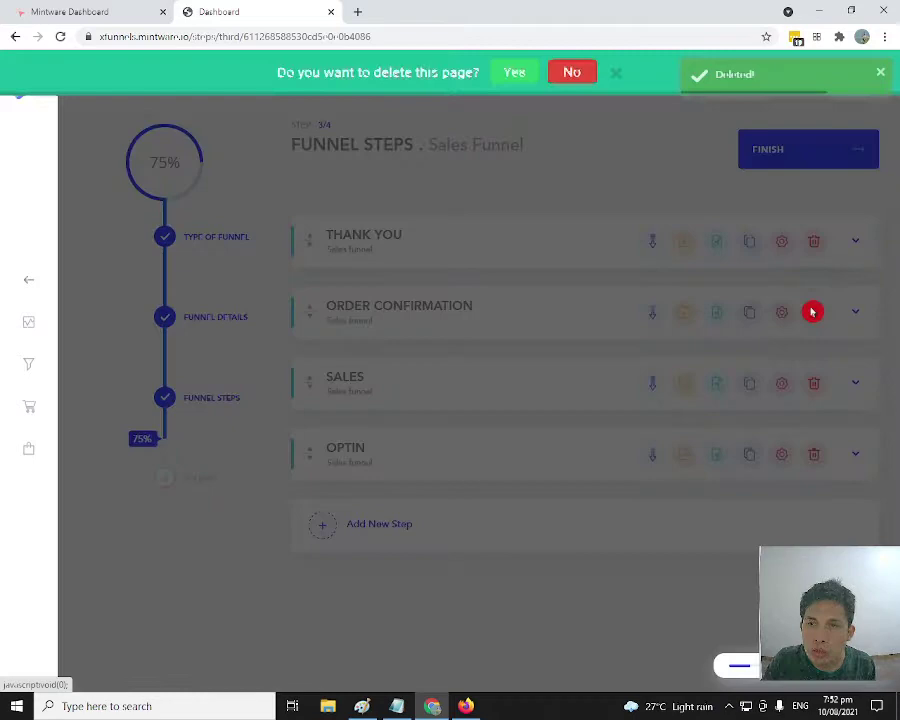
{"action": "left_click", "coordinate": [540, 84]}
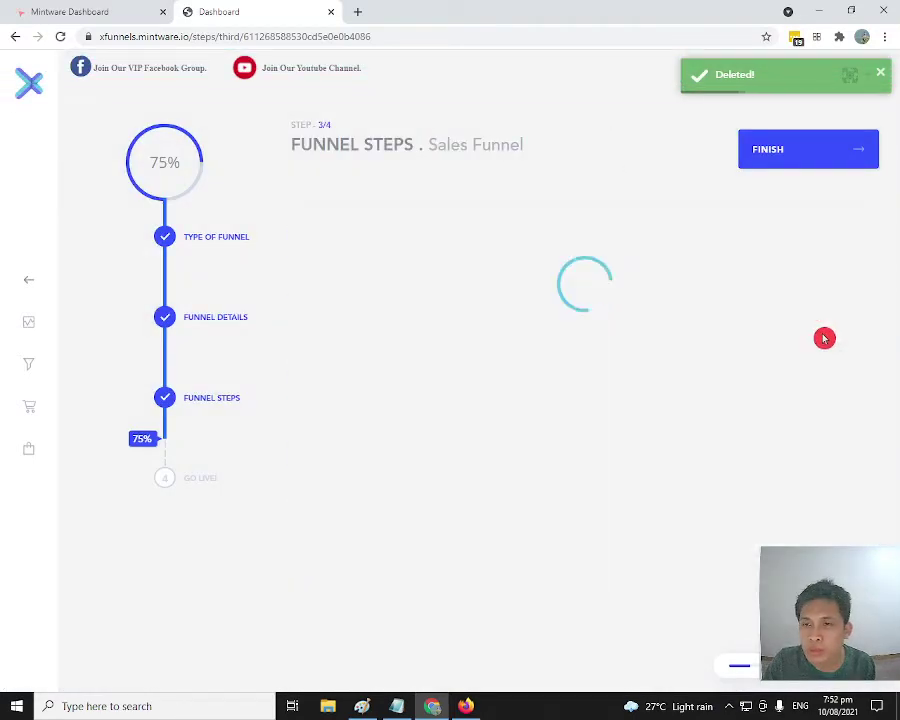
{"action": "left_click", "coordinate": [815, 314]}
{"action": "left_click", "coordinate": [515, 76]}
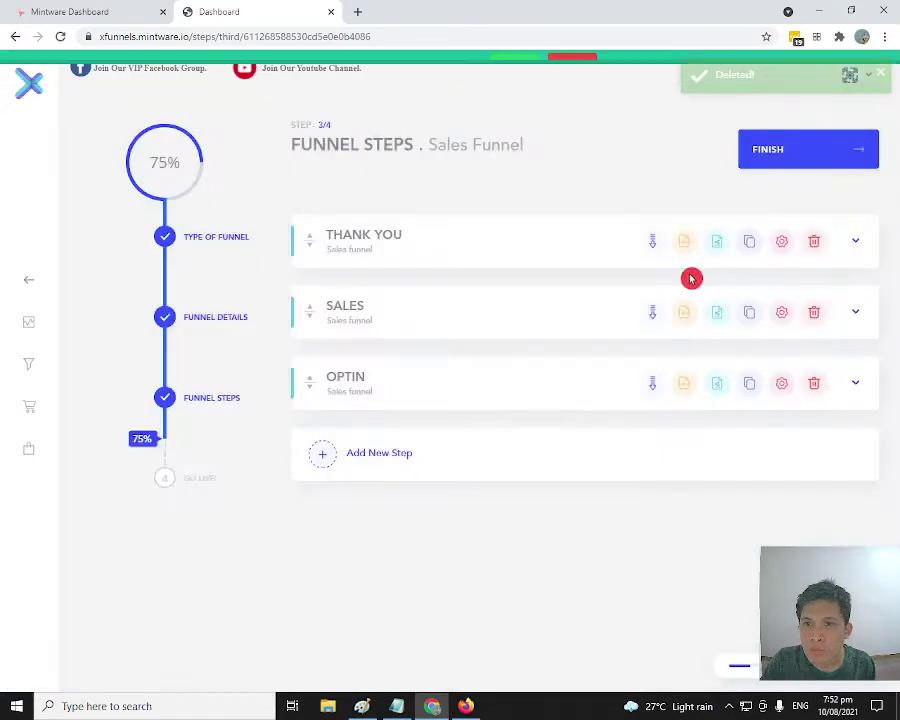
{"action": "left_click", "coordinate": [815, 314]}
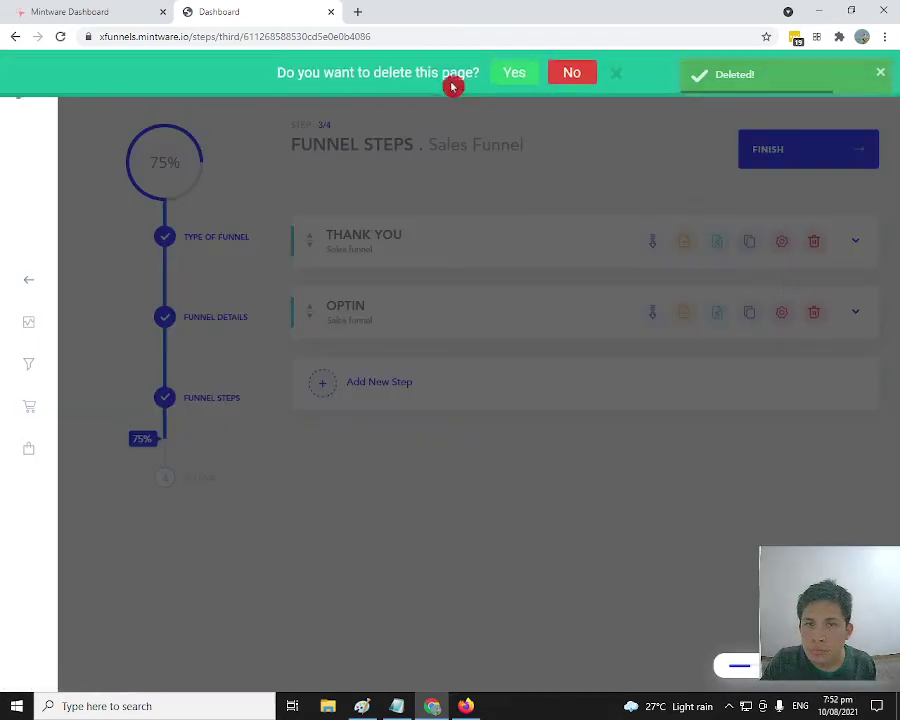
{"action": "left_click", "coordinate": [516, 78]}
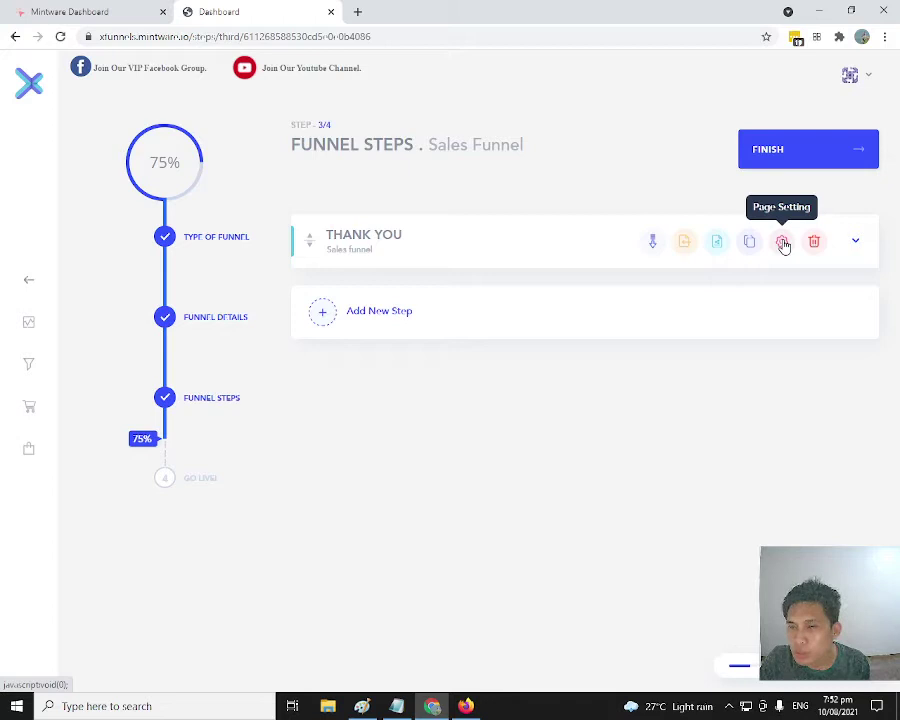
Step: Rename the Thank You page to 'home page' with the slug homepage and save it
{"action": "left_click", "coordinate": [783, 243]}
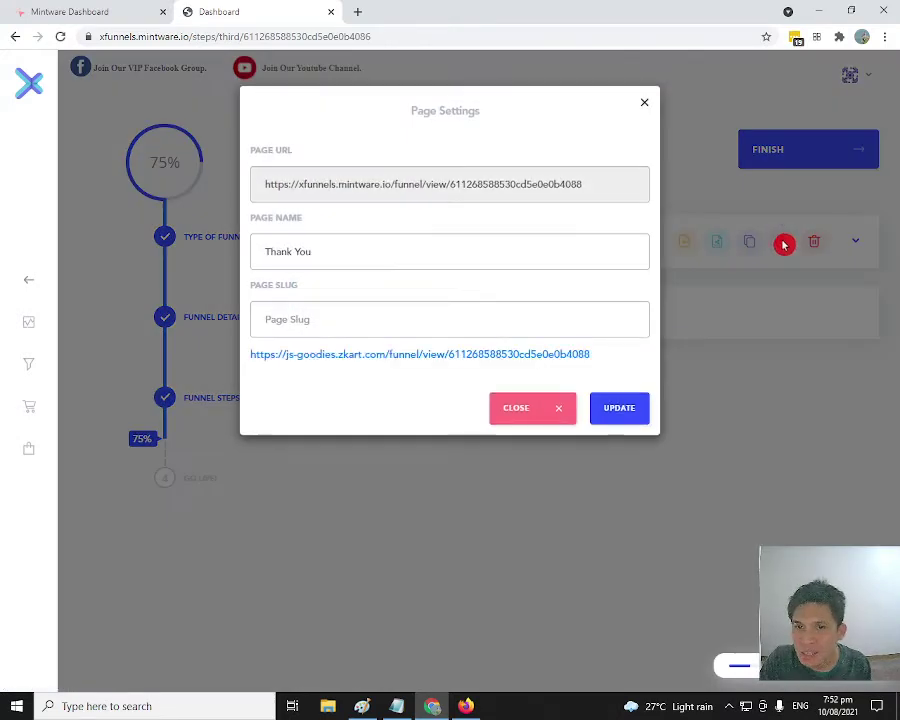
{"action": "triple_click", "coordinate": [408, 247]}
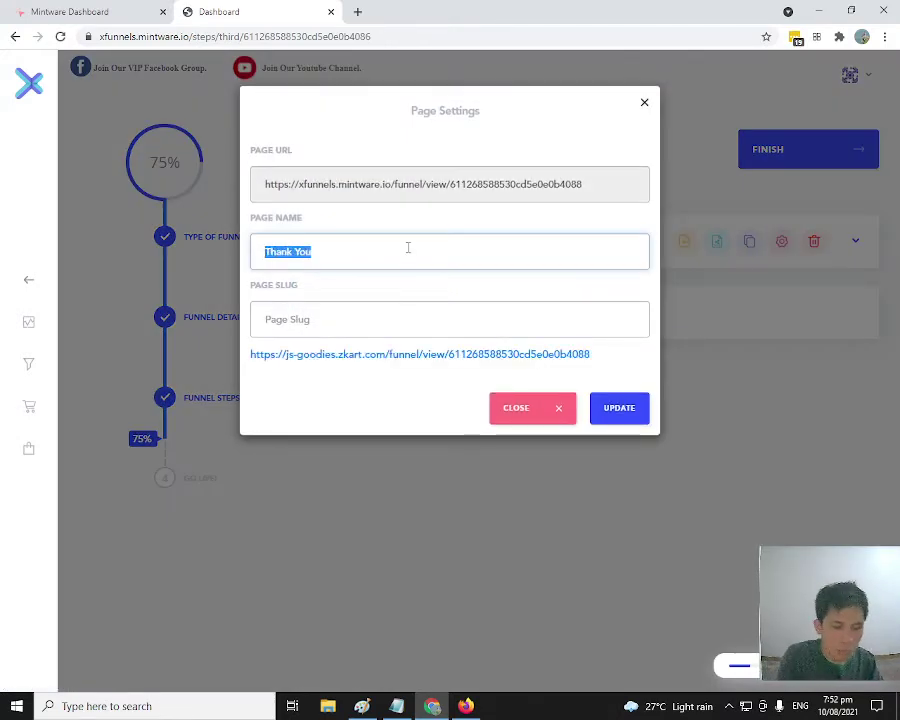
{"action": "type", "text": "home page"}
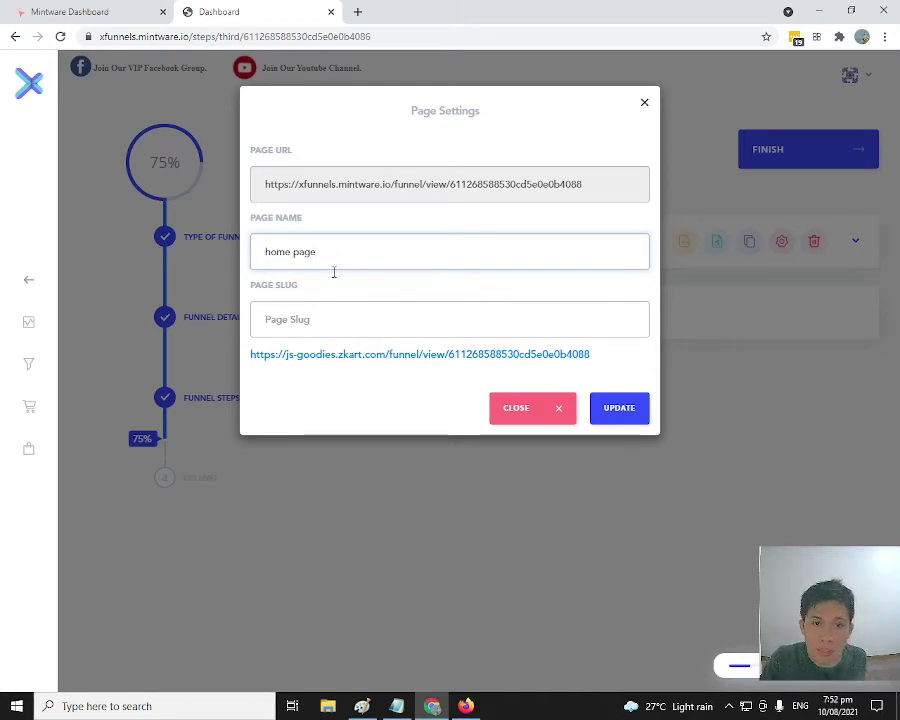
{"action": "left_click", "coordinate": [305, 319]}
{"action": "type", "text": "homepage"}
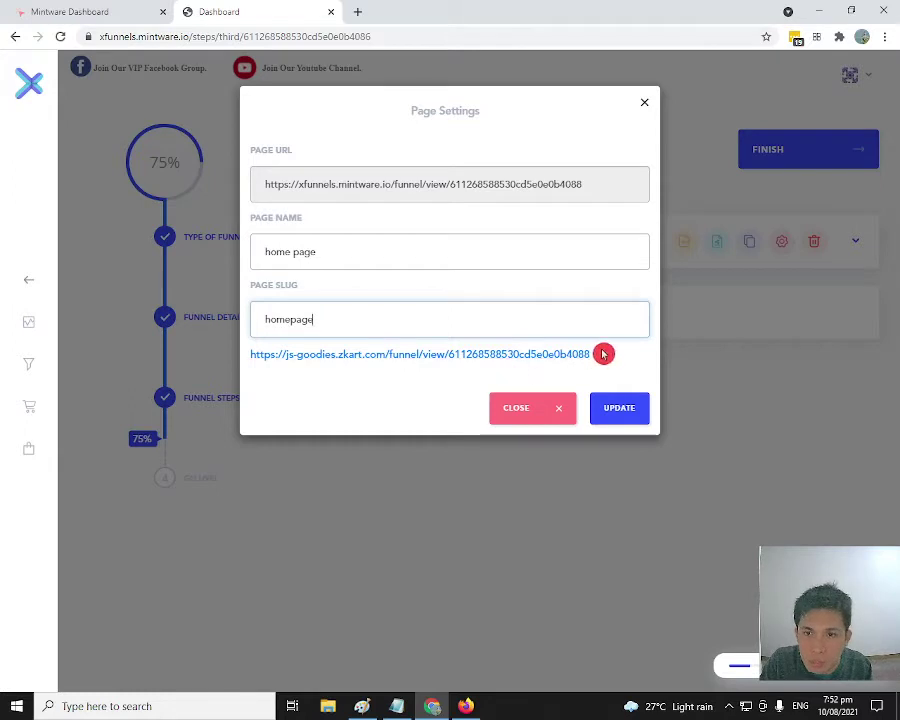
{"action": "left_click_drag", "start_coordinate": [600, 354], "coordinate": [458, 352]}
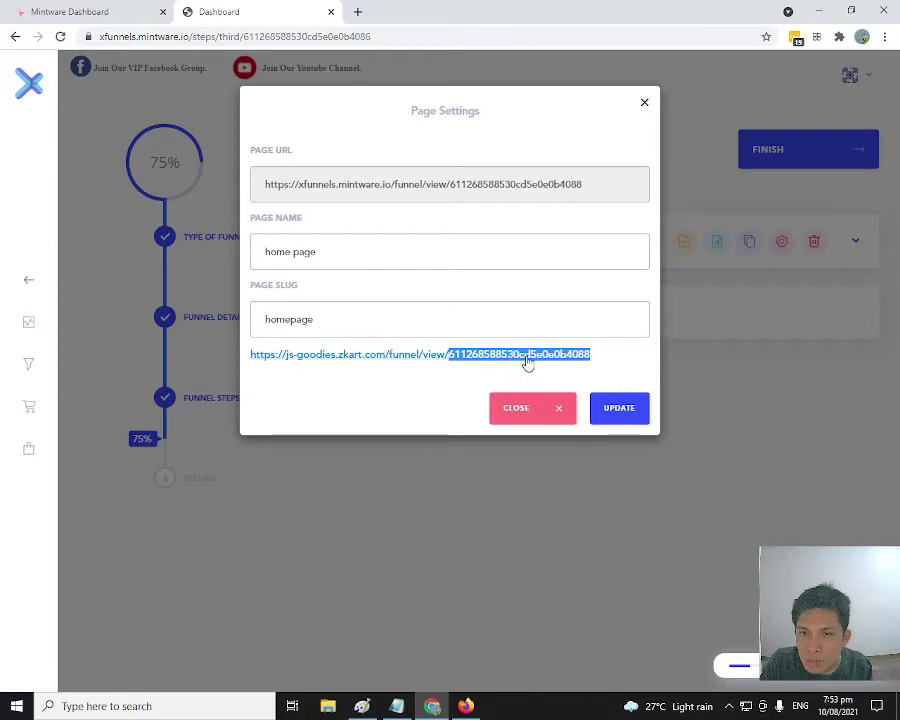
{"action": "left_click", "coordinate": [629, 416]}
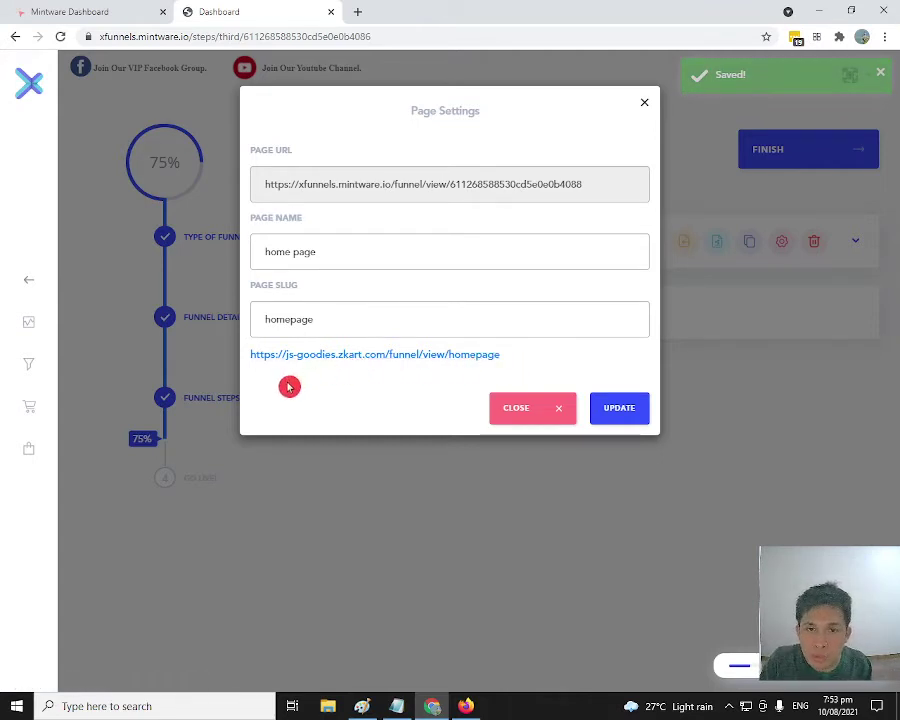
Step: Check the page's public link in a new tab, then close Page Settings
{"action": "left_click", "coordinate": [360, 356]}
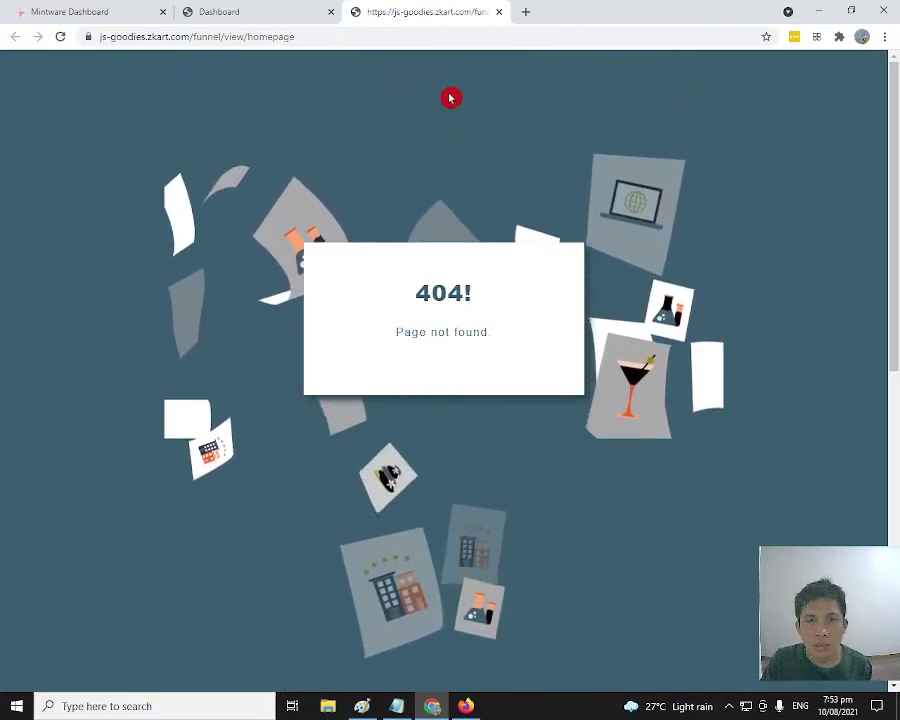
{"action": "left_click", "coordinate": [271, 14]}
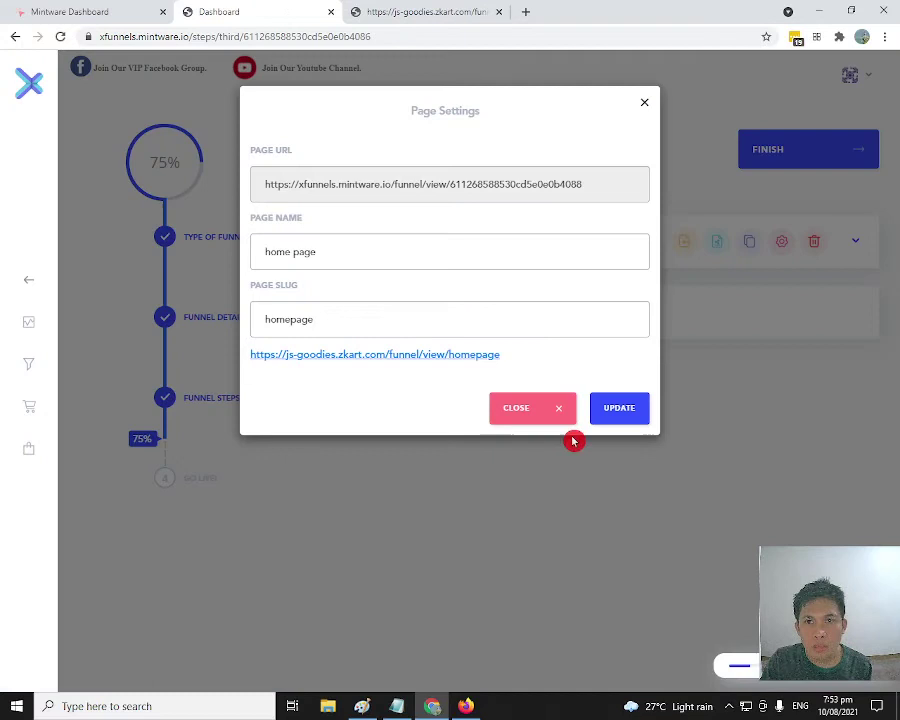
{"action": "left_click", "coordinate": [518, 412]}
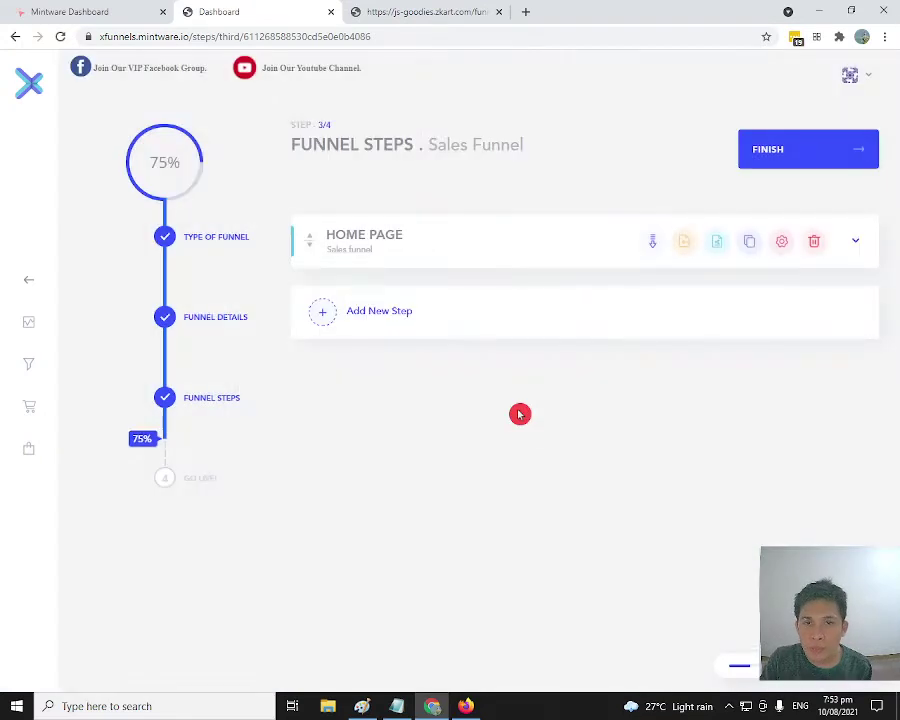
Step: Select a template for the Home Page step's variation
{"action": "left_click", "coordinate": [857, 245]}
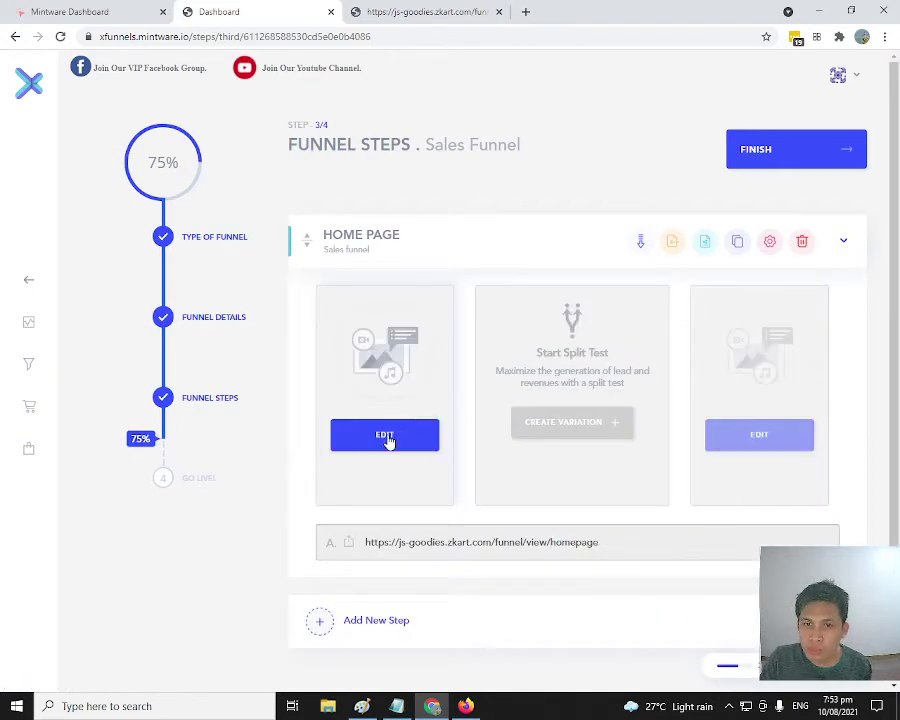
{"action": "left_click", "coordinate": [389, 440]}
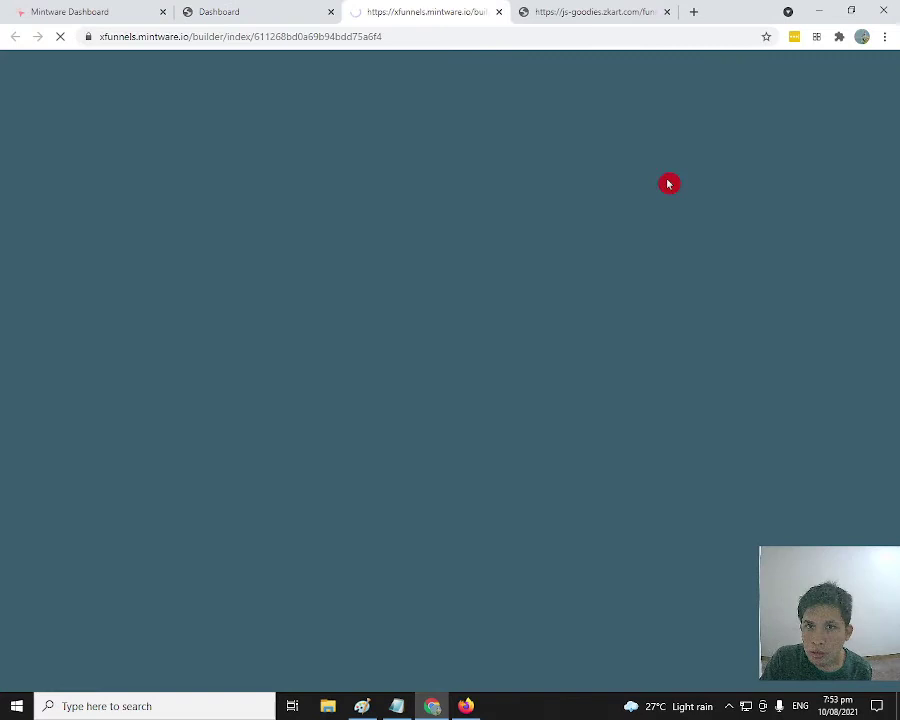
{"action": "left_click", "coordinate": [269, 12]}
Step: Open the home page variation for editing in Builder V3.0
{"action": "left_click", "coordinate": [845, 244]}
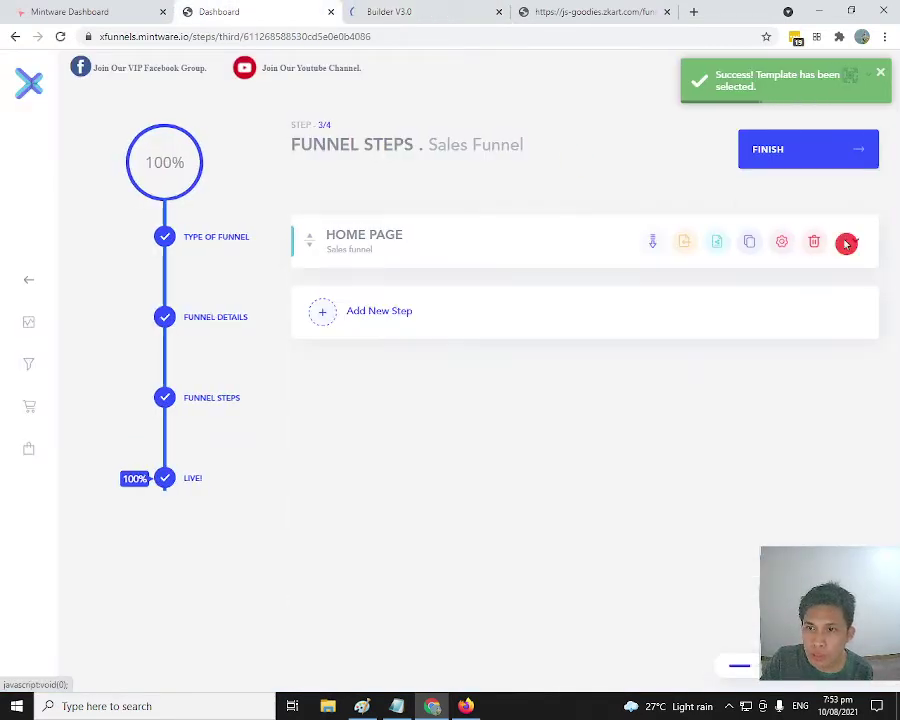
{"action": "left_click", "coordinate": [851, 245]}
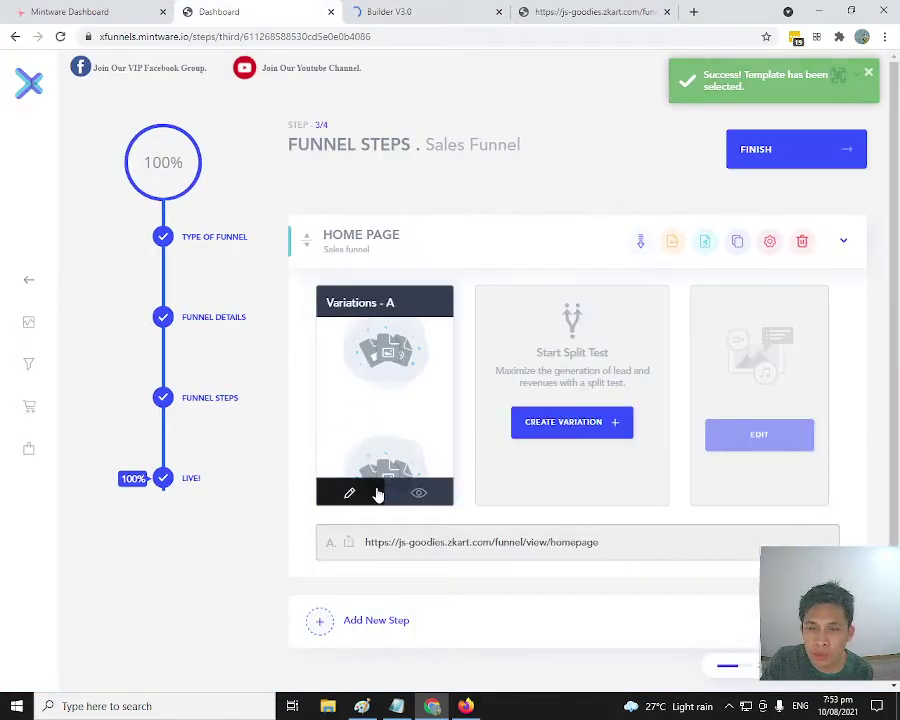
{"action": "left_click", "coordinate": [365, 488]}
{"action": "left_click", "coordinate": [434, 11]}
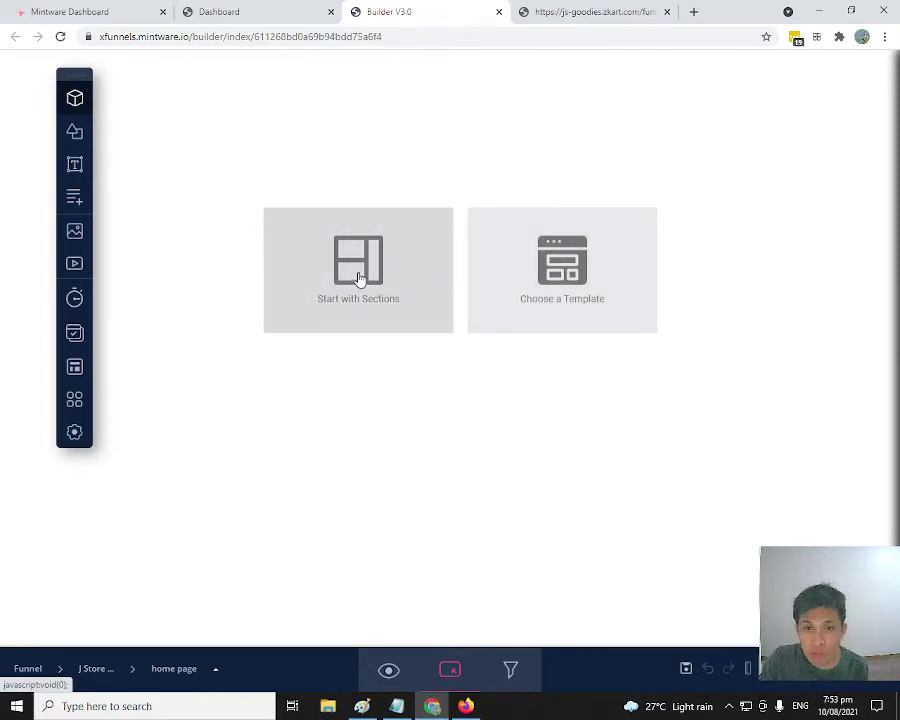
Step: Start with Sections and bring up the preset category list
{"action": "left_click", "coordinate": [359, 279]}
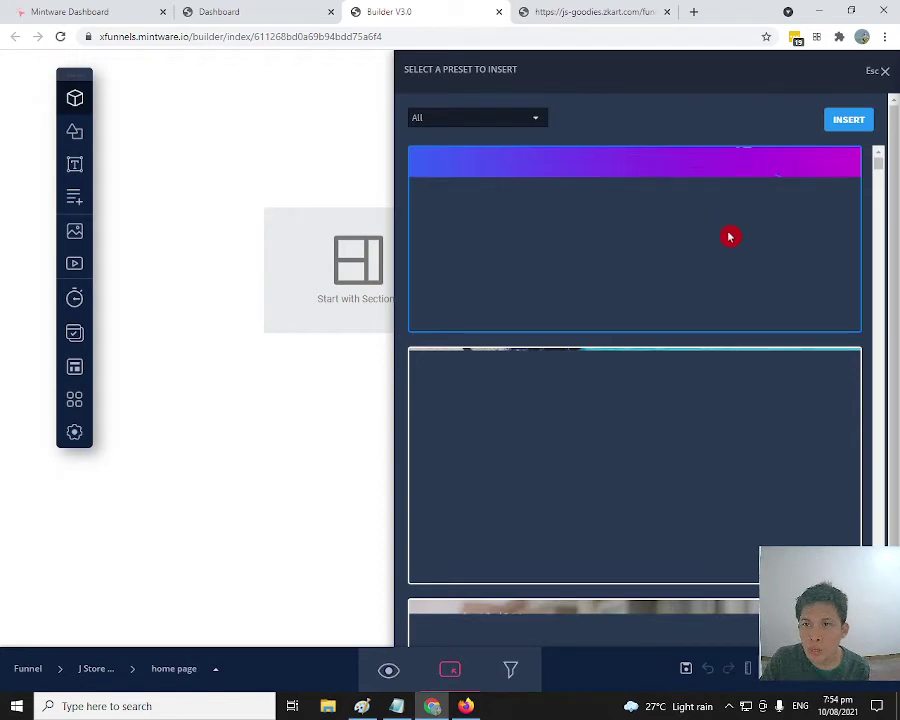
{"action": "left_click", "coordinate": [538, 118]}
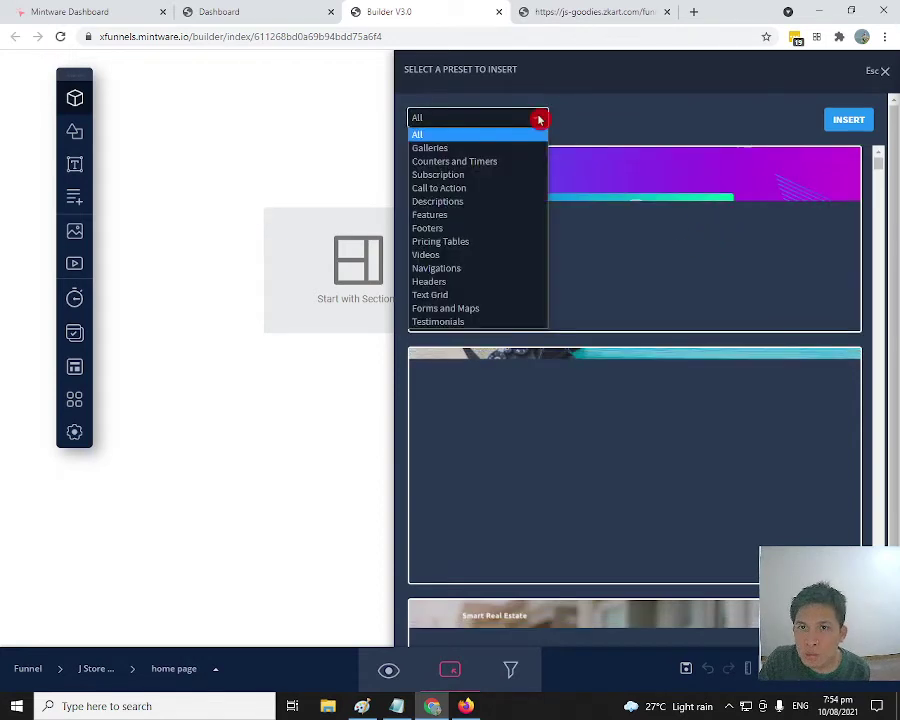
Step: Filter the section presets to Footers and scroll through them
{"action": "left_click", "coordinate": [463, 229]}
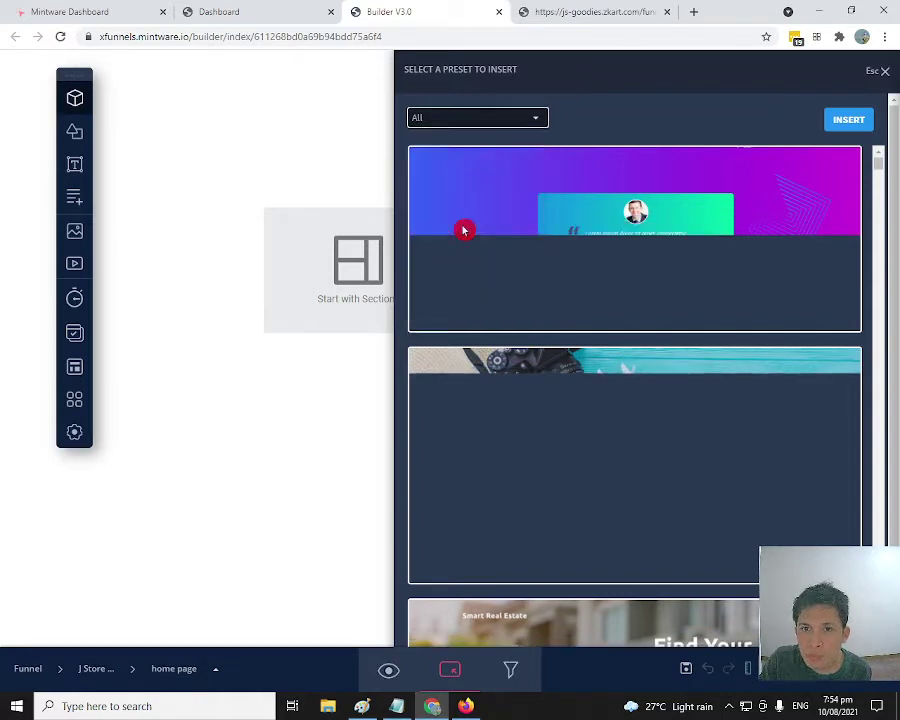
{"action": "scroll", "coordinate": [643, 277], "scroll_direction": "down", "scroll_amount": 2}
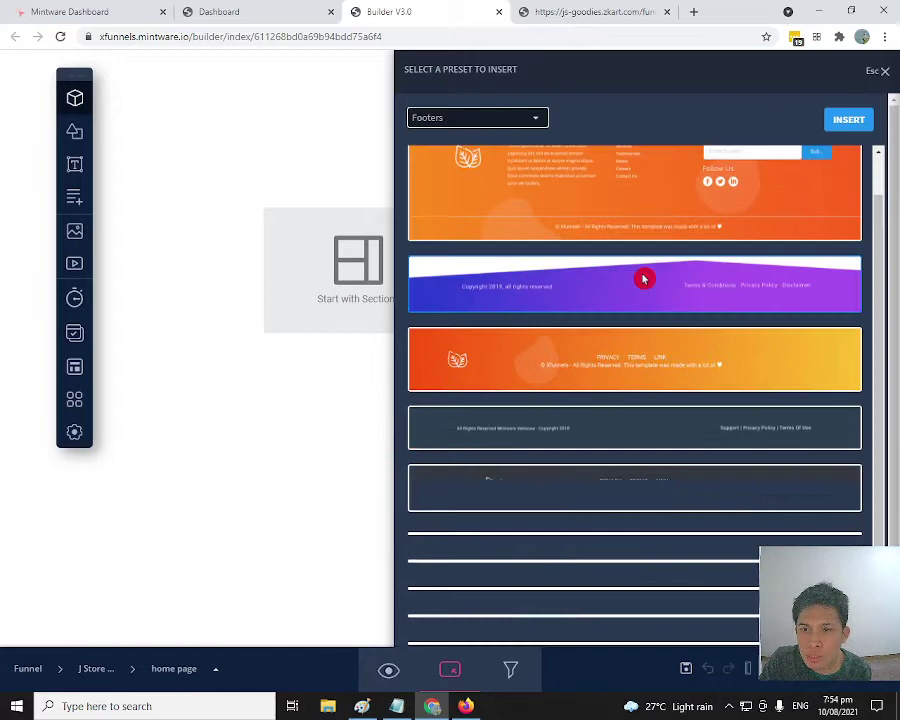
{"action": "scroll", "coordinate": [653, 382], "scroll_direction": "up", "scroll_amount": 2}
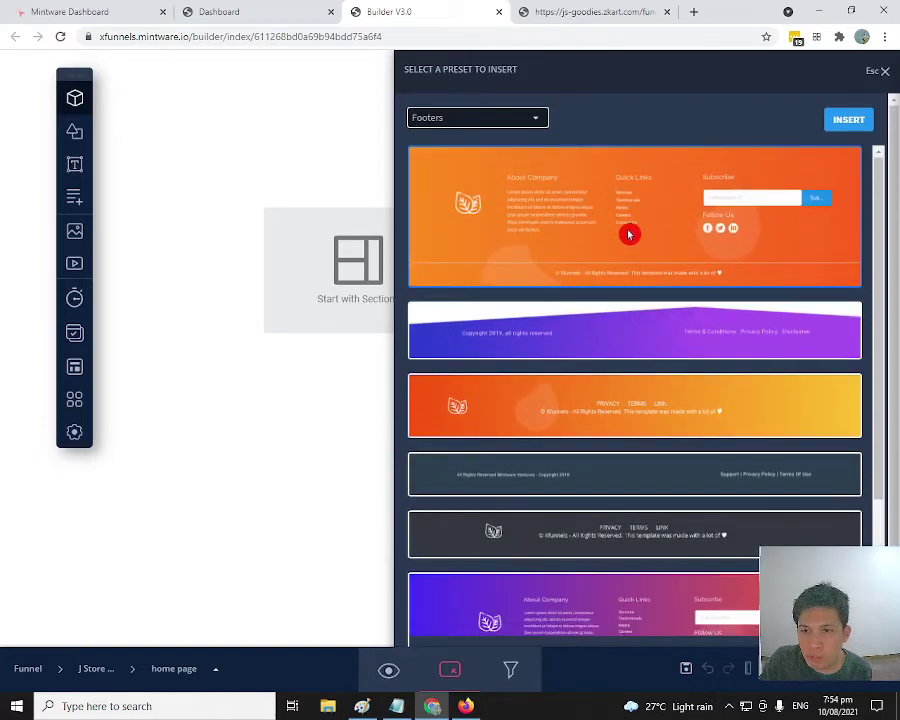
{"action": "scroll", "coordinate": [629, 234], "scroll_direction": "down", "scroll_amount": 2}
{"action": "scroll", "coordinate": [629, 236], "scroll_direction": "up", "scroll_amount": 2}
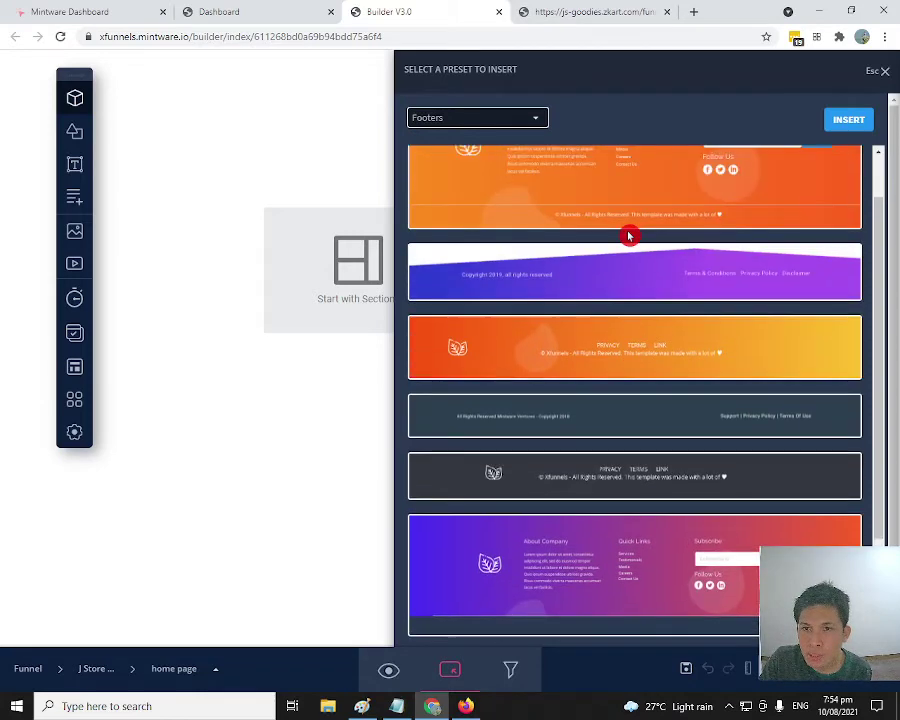
{"action": "scroll", "coordinate": [629, 235], "scroll_direction": "up", "scroll_amount": 1}
Step: Switch the preset filter to Videos and browse the video presets
{"action": "left_click", "coordinate": [536, 118]}
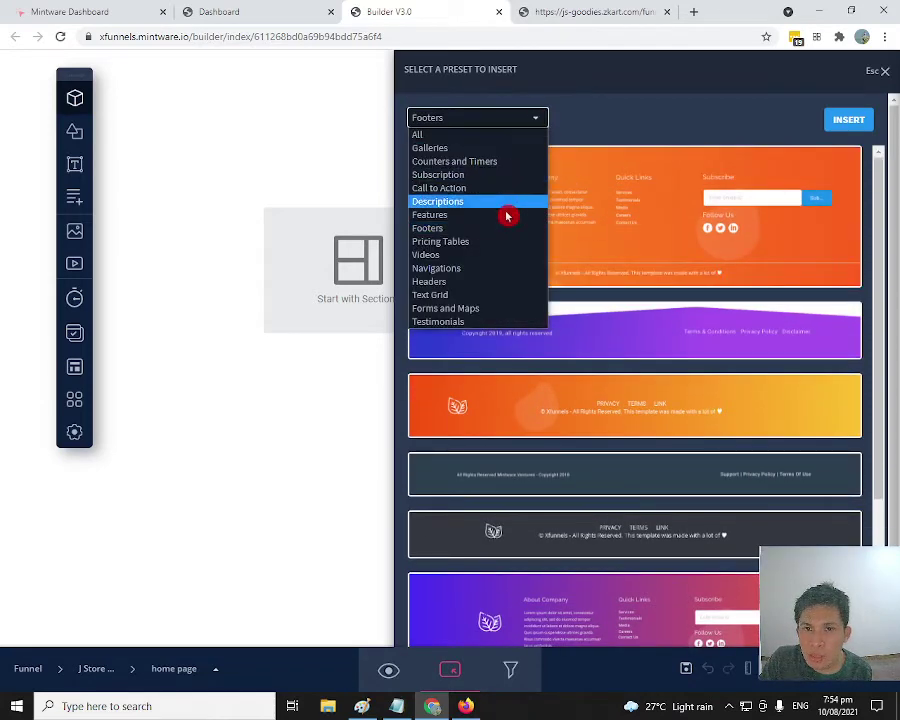
{"action": "left_click", "coordinate": [498, 256]}
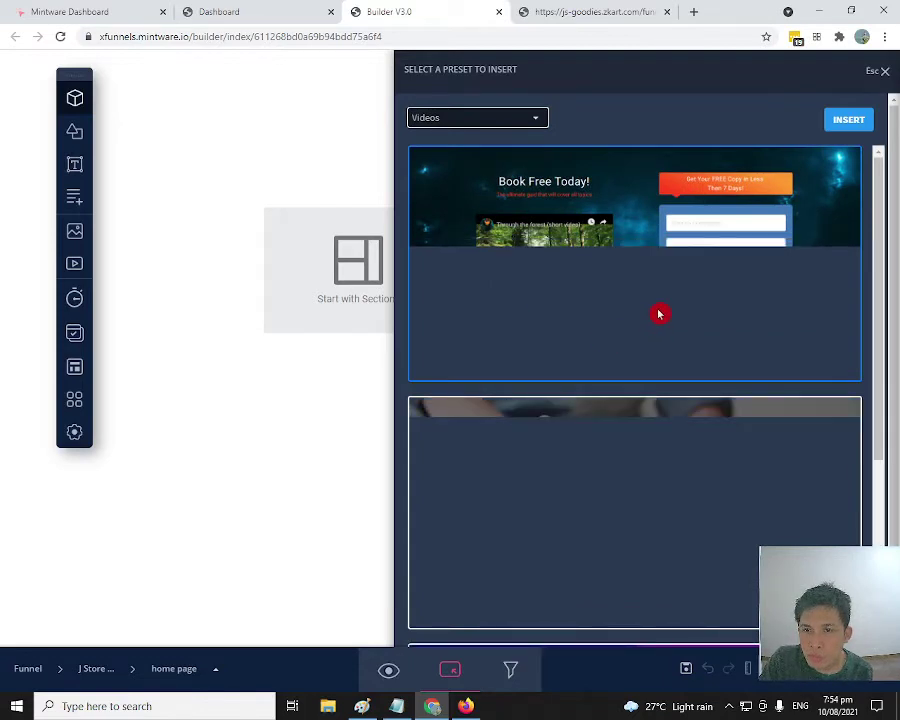
{"action": "scroll", "coordinate": [659, 315], "scroll_direction": "down", "scroll_amount": 3}
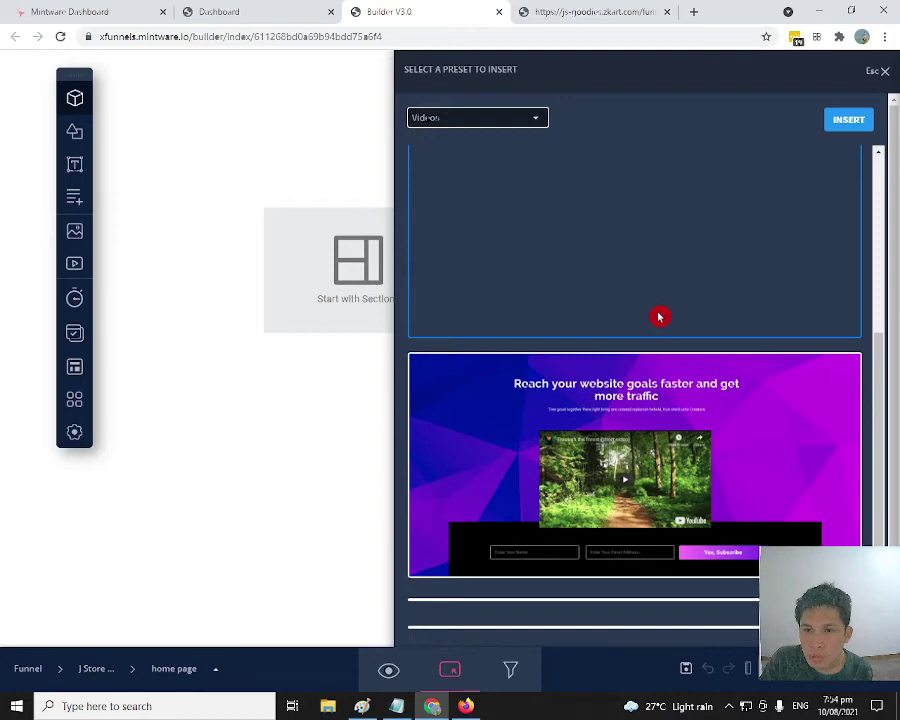
{"action": "scroll", "coordinate": [659, 316], "scroll_direction": "up", "scroll_amount": 3}
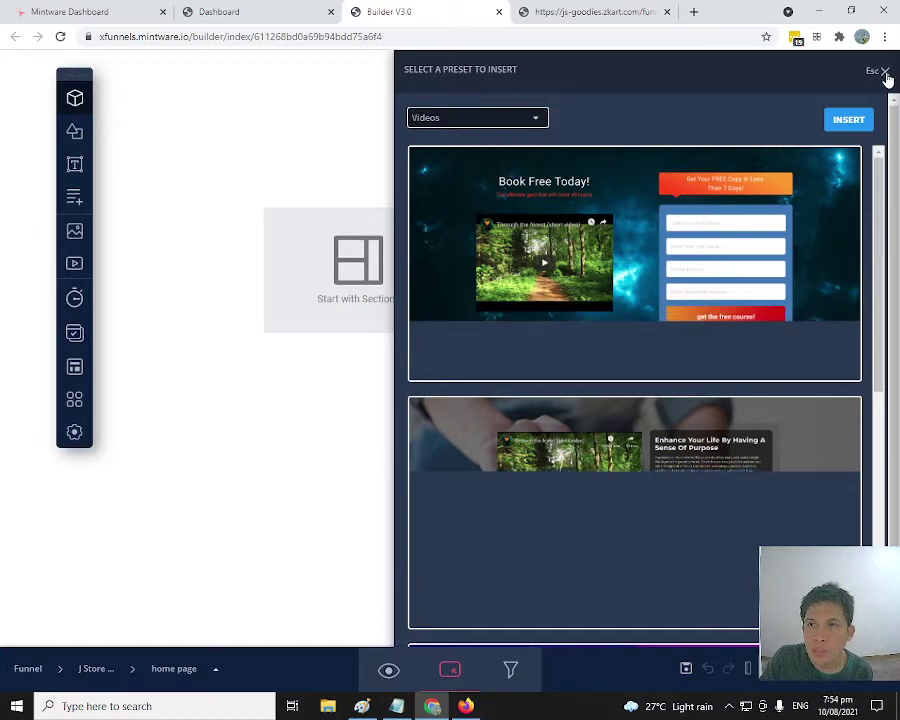
Step: Close the section presets and apply the Blank Template to the home page
{"action": "left_click", "coordinate": [884, 73]}
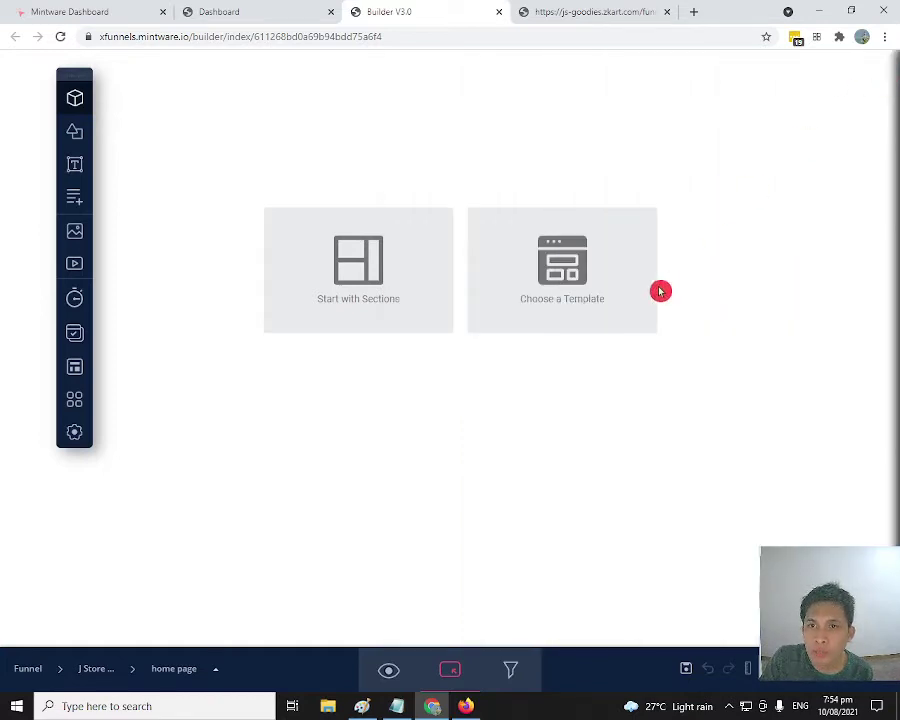
{"action": "left_click", "coordinate": [565, 276]}
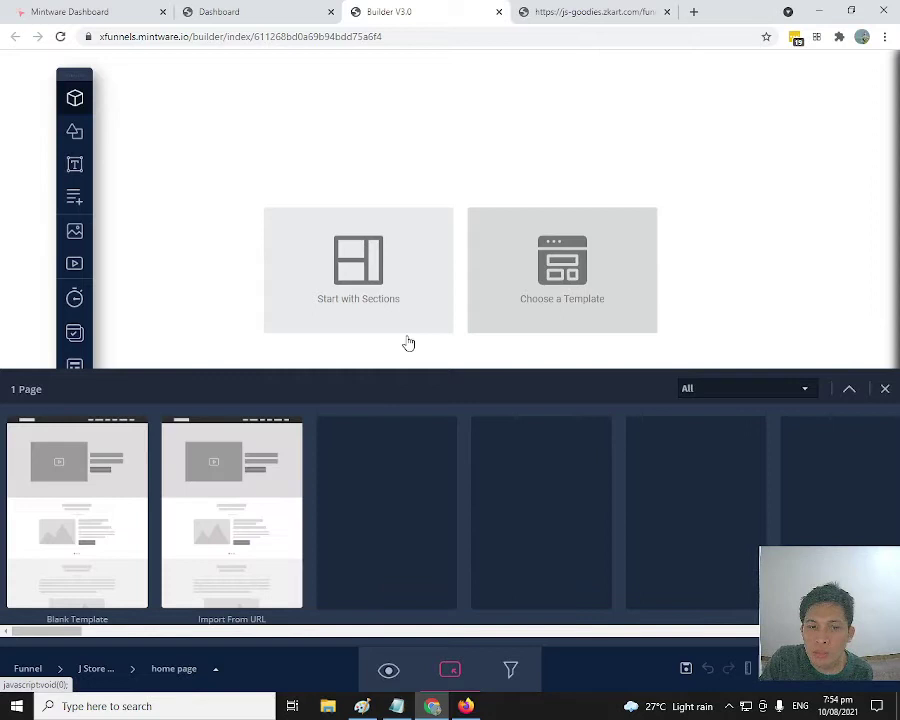
{"action": "mouse_move", "coordinate": [78, 520]}
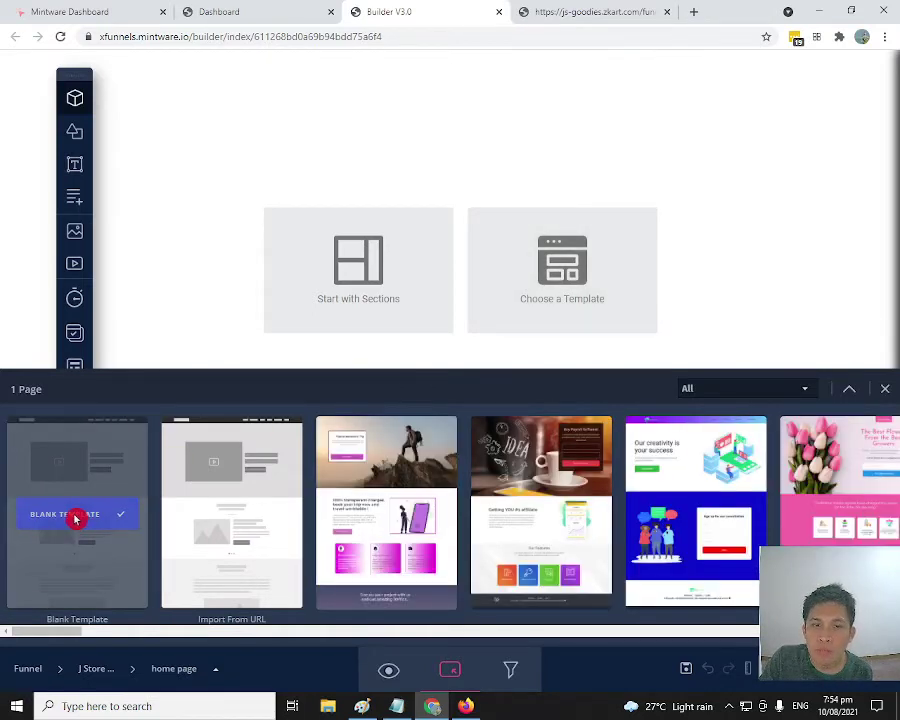
{"action": "left_click", "coordinate": [75, 518]}
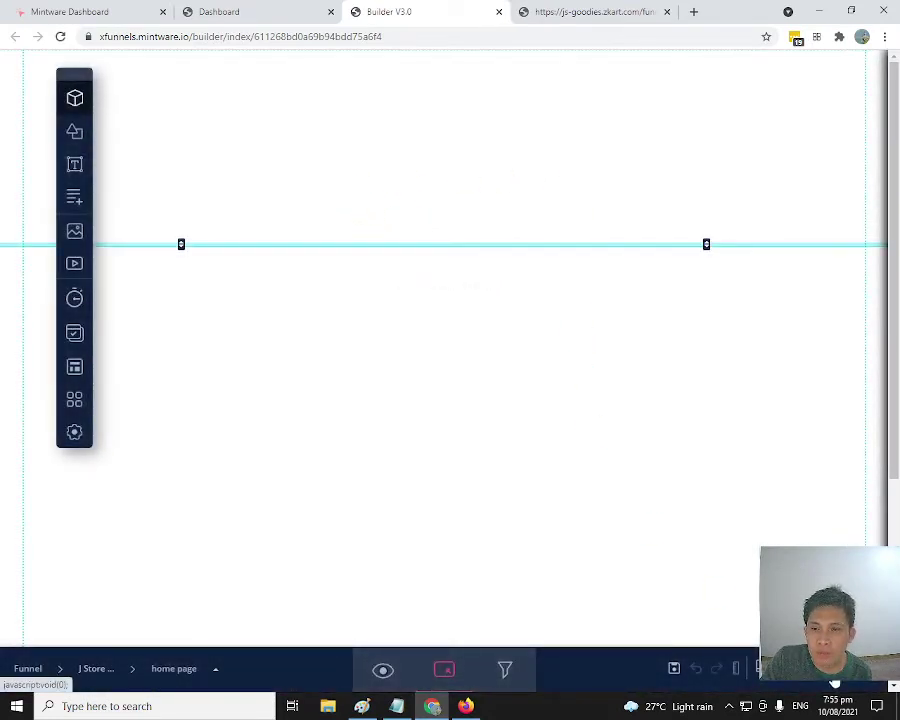
Step: Reload the public js-goodies.zkart.com home page, then return to the builder
{"action": "left_click", "coordinate": [574, 14]}
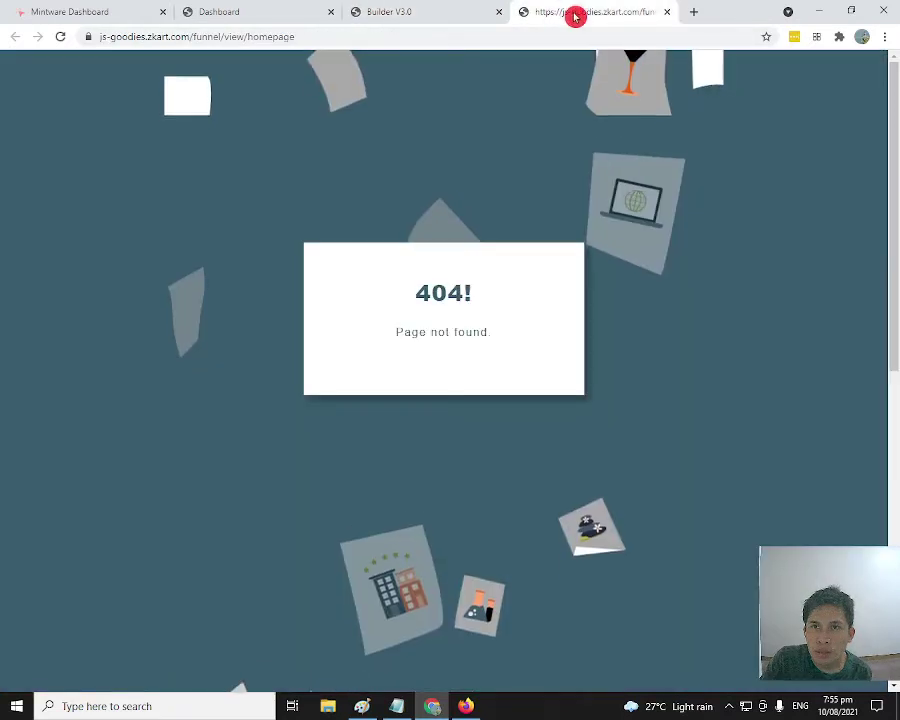
{"action": "left_click", "coordinate": [60, 37]}
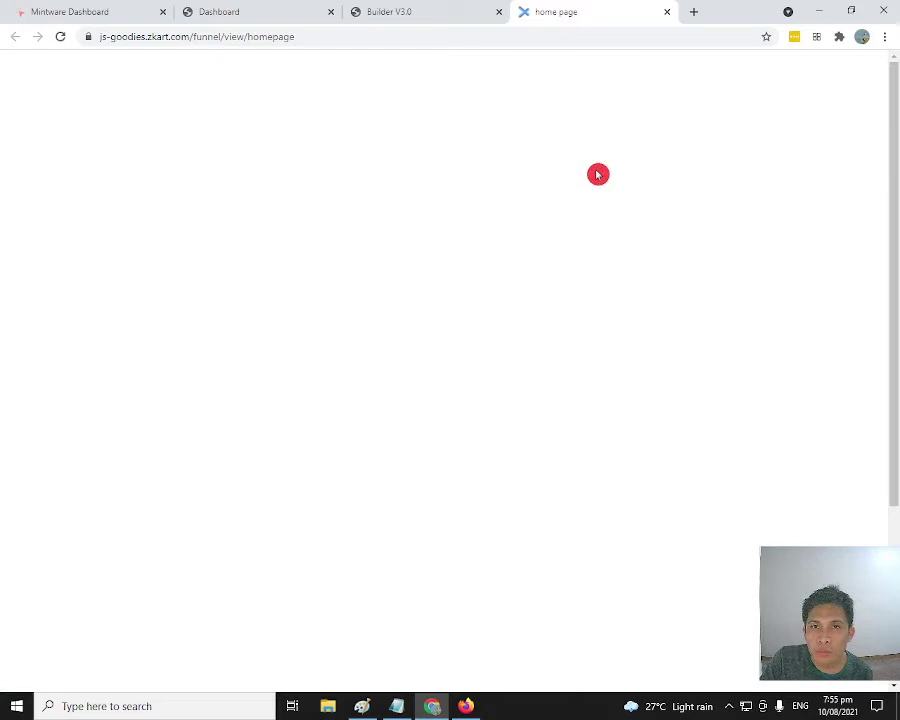
{"action": "left_click", "coordinate": [405, 12]}
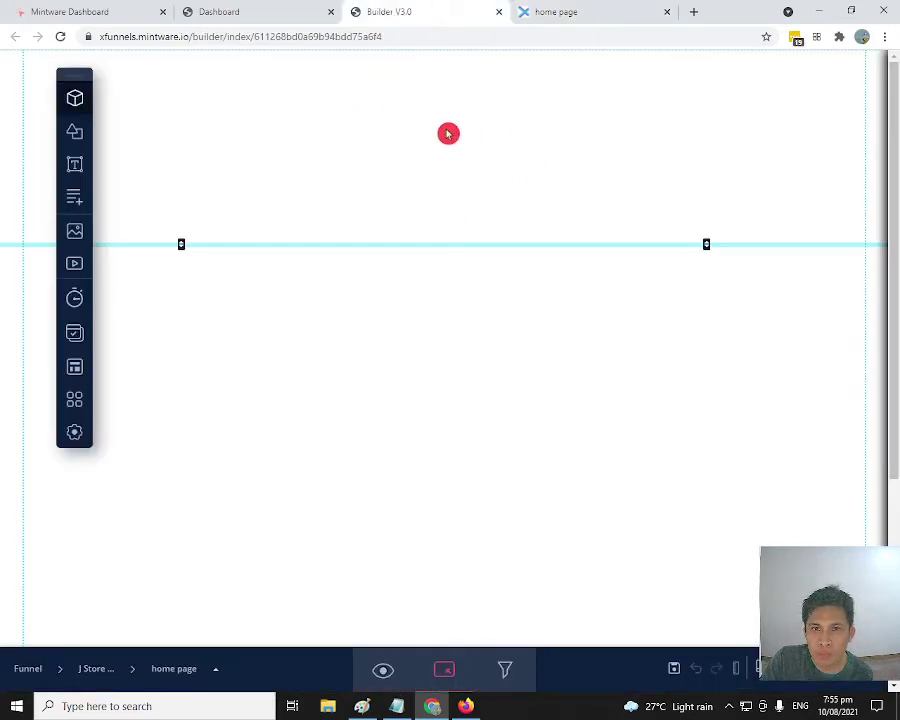
{"action": "left_click", "coordinate": [457, 246]}
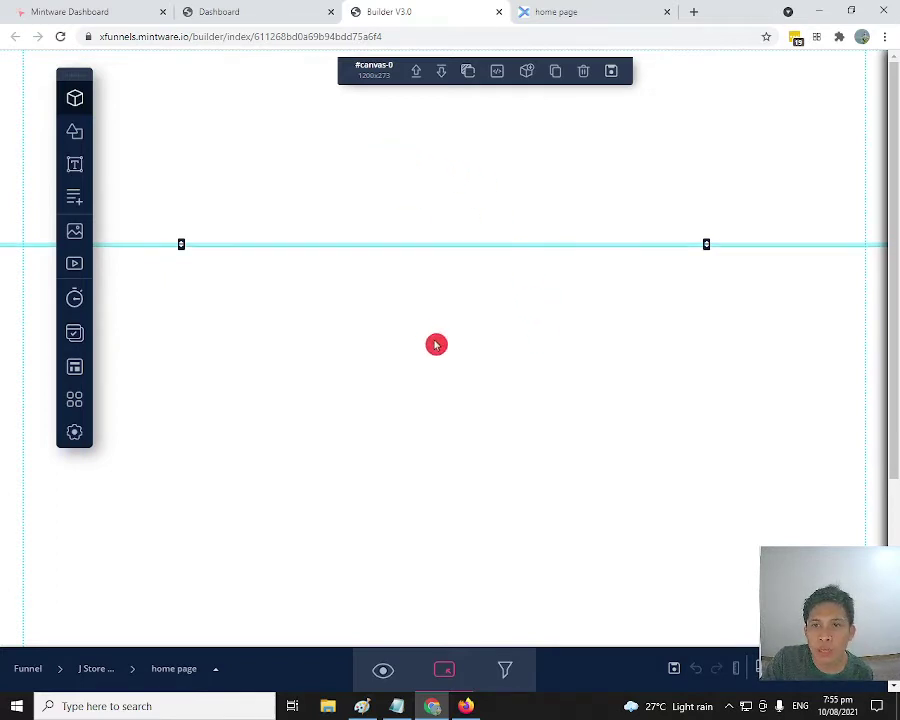
{"action": "scroll", "coordinate": [456, 290], "scroll_direction": "down", "scroll_amount": 3}
{"action": "left_click", "coordinate": [454, 511]}
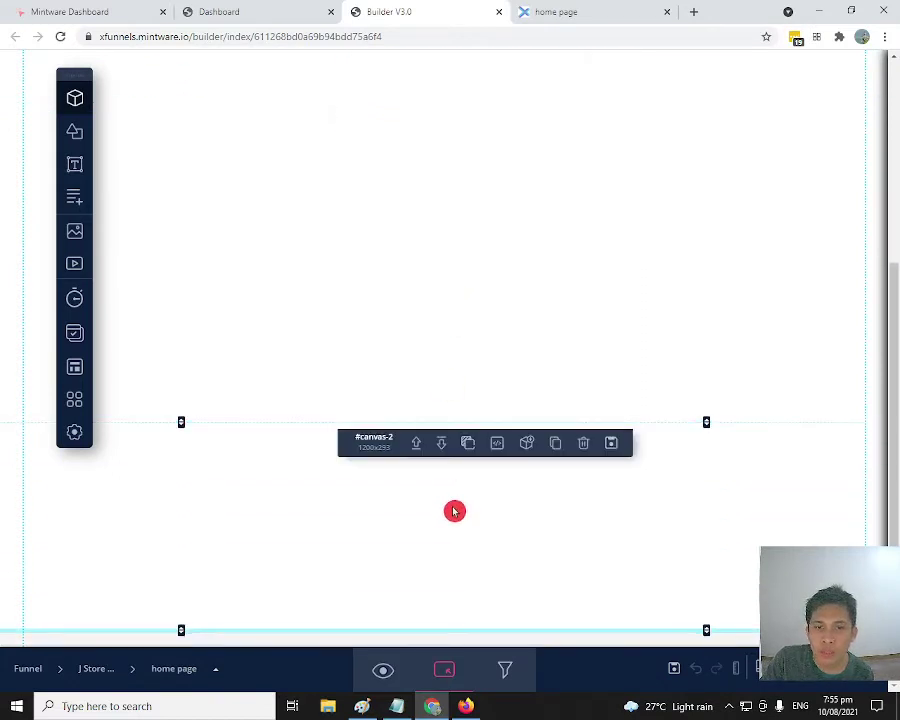
{"action": "scroll", "coordinate": [498, 321], "scroll_direction": "up", "scroll_amount": 3}
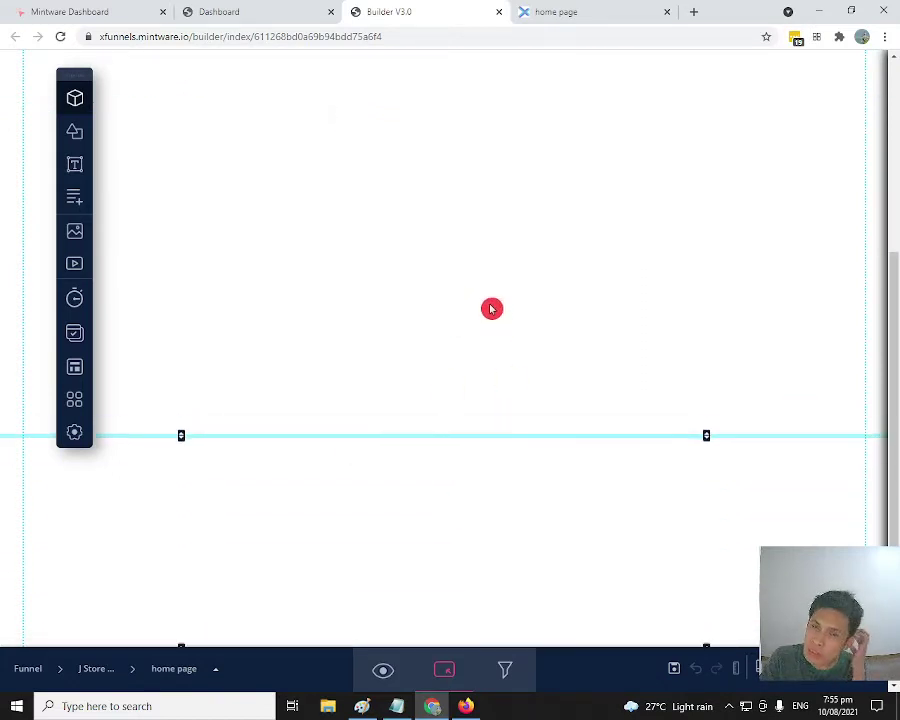
{"action": "left_click", "coordinate": [490, 308]}
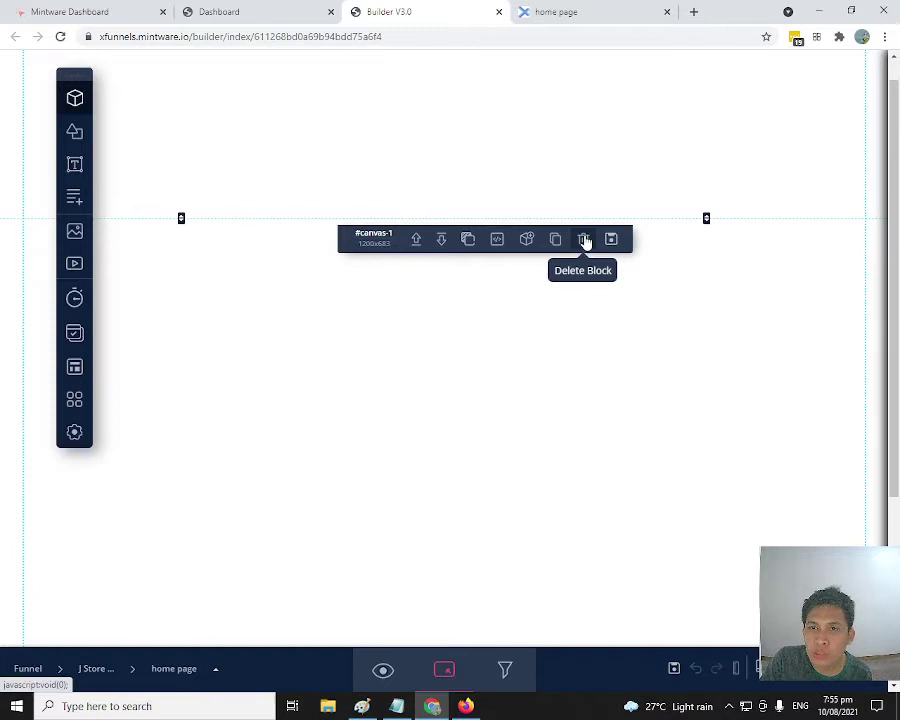
{"action": "left_click", "coordinate": [583, 239]}
{"action": "left_click", "coordinate": [514, 80]}
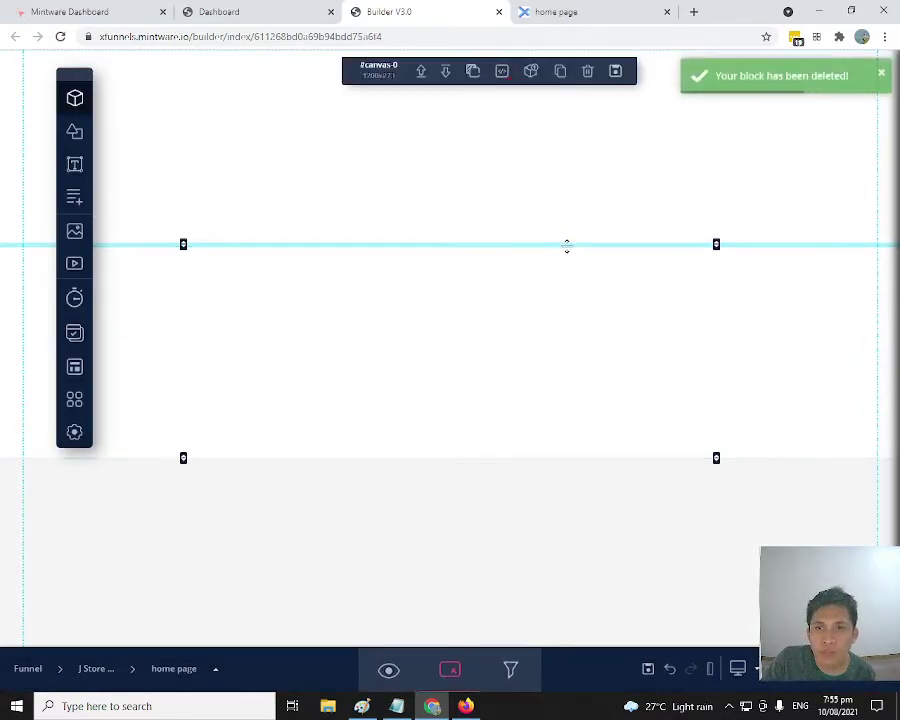
{"action": "left_click_drag", "start_coordinate": [564, 244], "coordinate": [564, 532]}
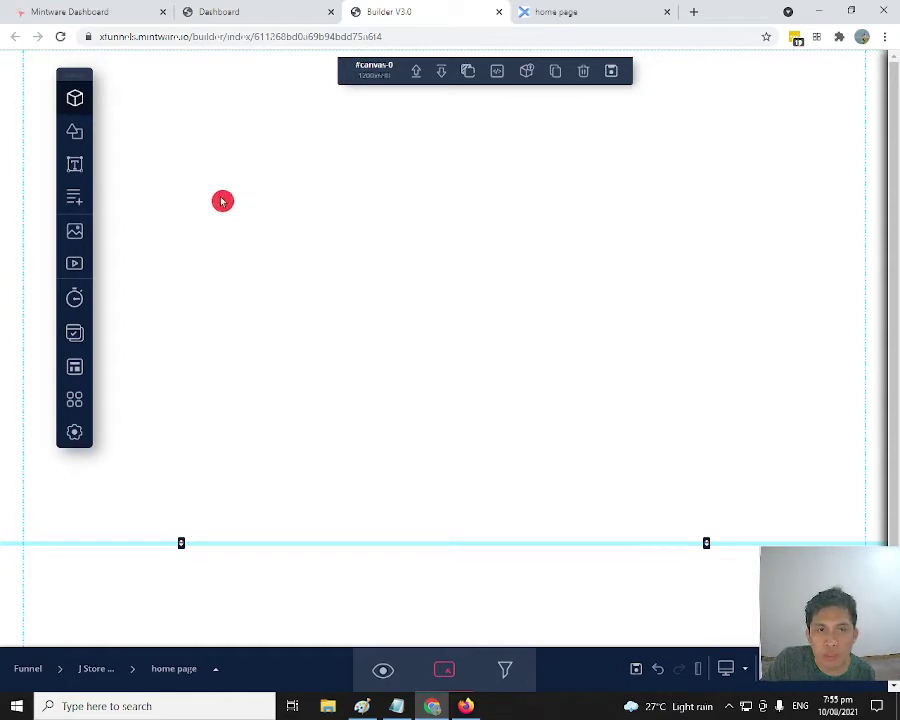
Step: Add a paragraph block reading 'Hello Beginner' above 'This is where you can provide text information.'
{"action": "scroll", "coordinate": [524, 402], "scroll_direction": "down", "scroll_amount": 1}
{"action": "scroll", "coordinate": [505, 390], "scroll_direction": "up", "scroll_amount": 1}
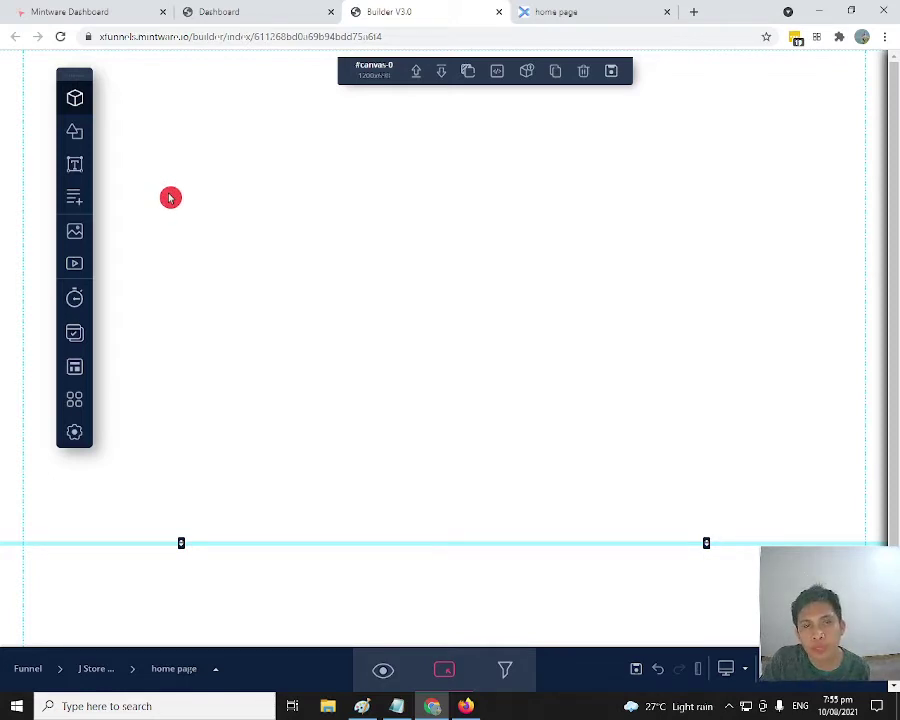
{"action": "left_click", "coordinate": [75, 197]}
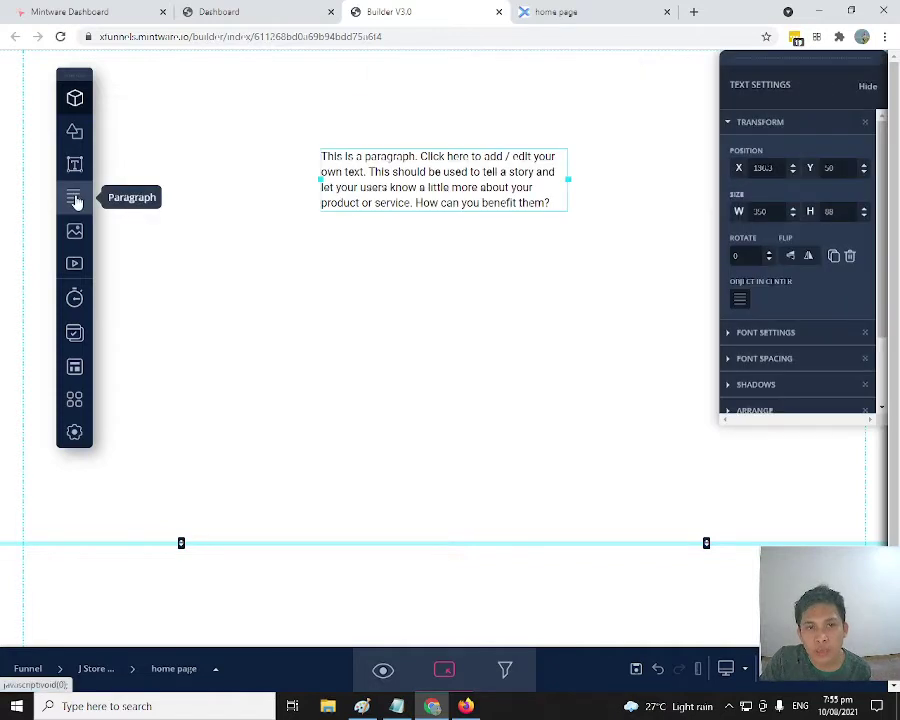
{"action": "double_click", "coordinate": [437, 179]}
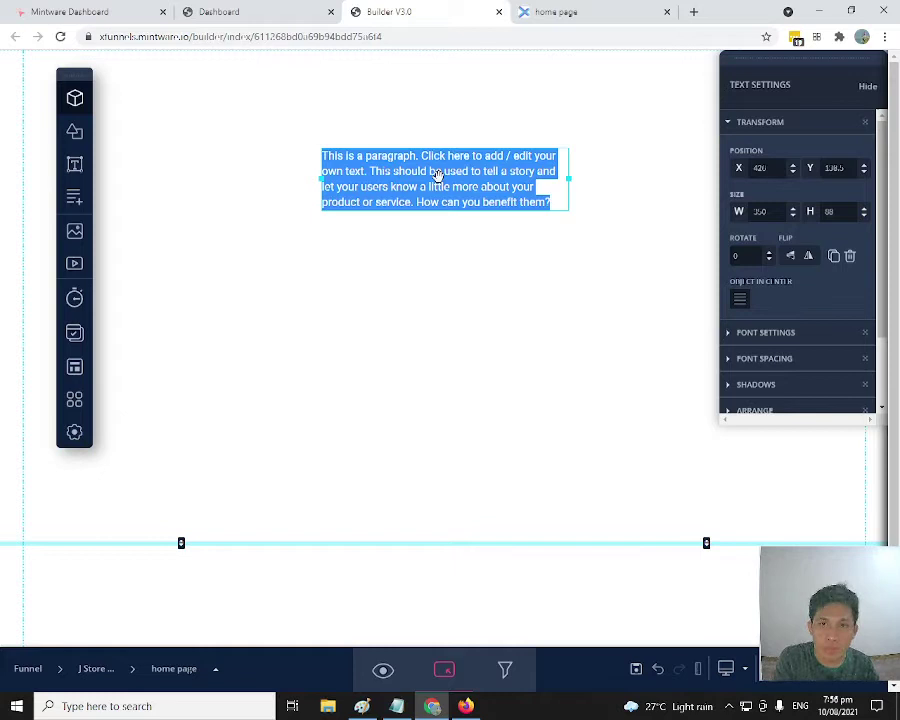
{"action": "type", "text": "you"}
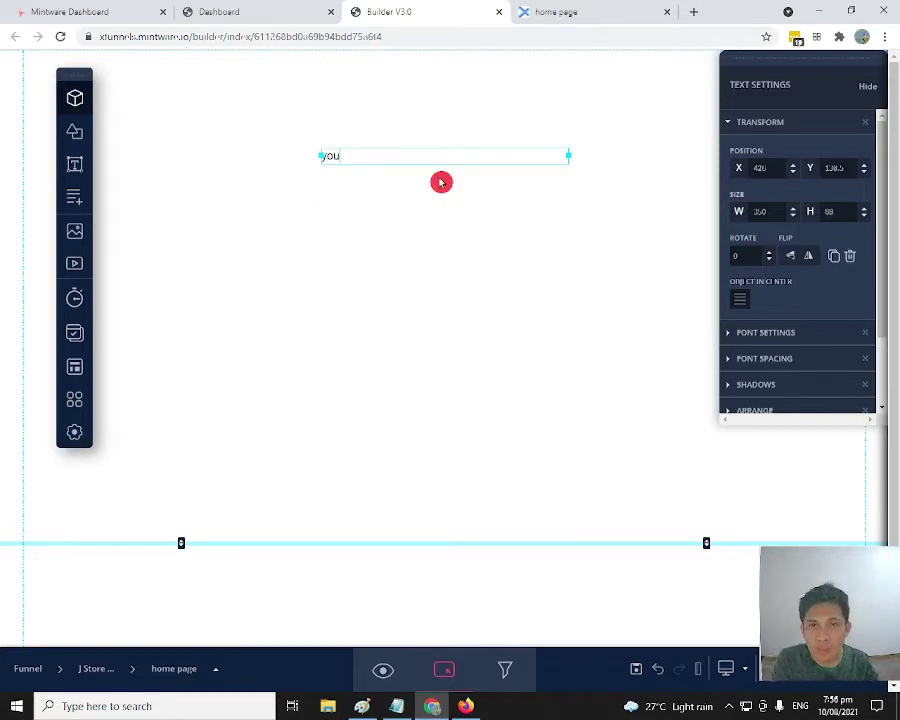
{"action": "key", "text": "BackSpace"}
{"action": "key", "text": "BackSpace"}
{"action": "key", "text": "BackSpace"}
{"action": "type", "text": "Hello Beginner"}
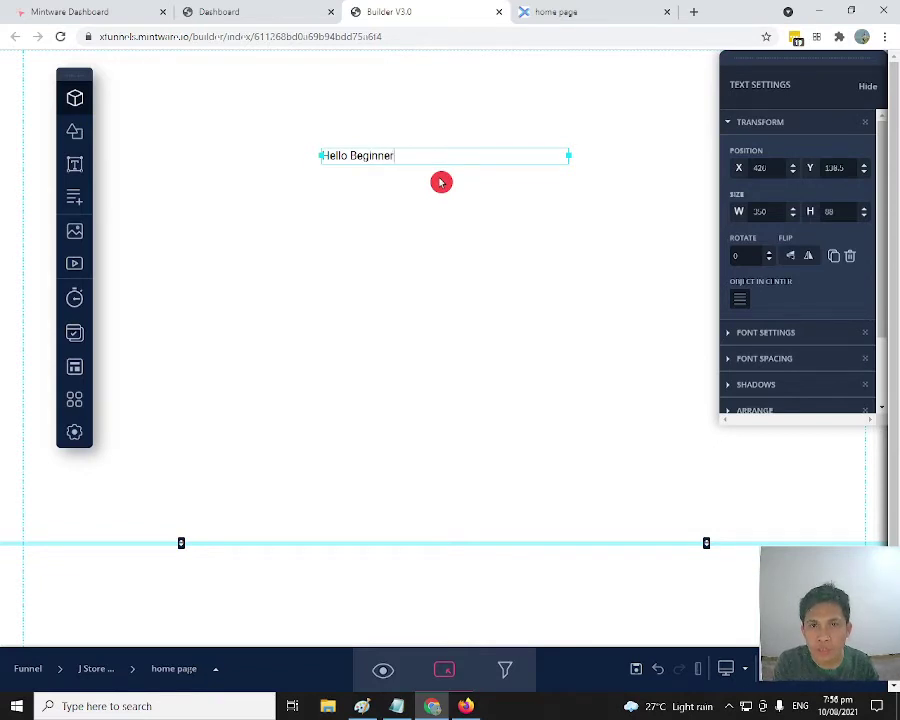
{"action": "key", "text": "Return"}
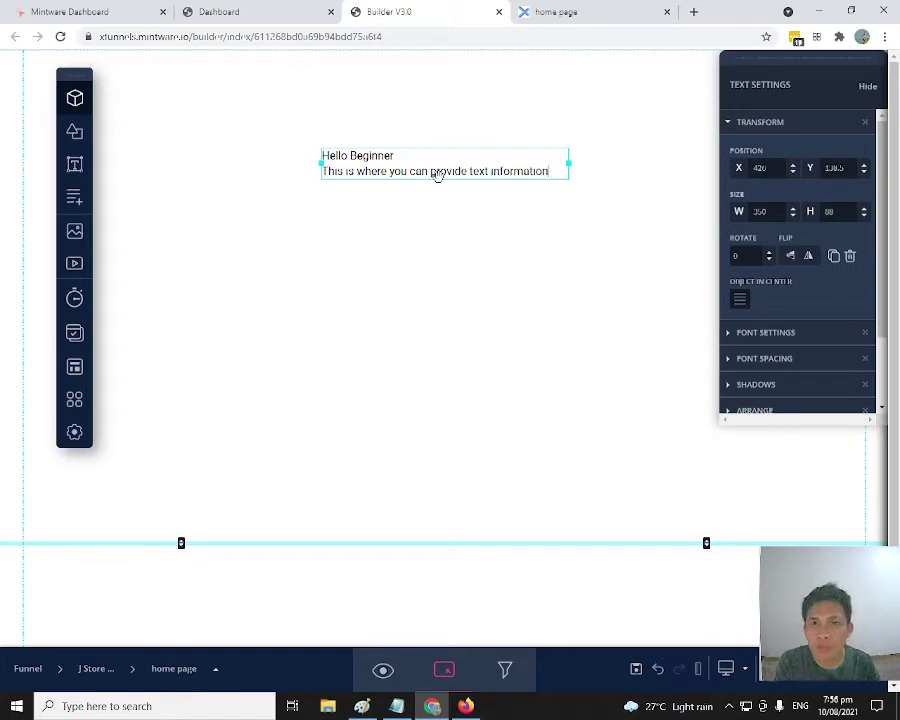
{"action": "key", "text": "Return"}
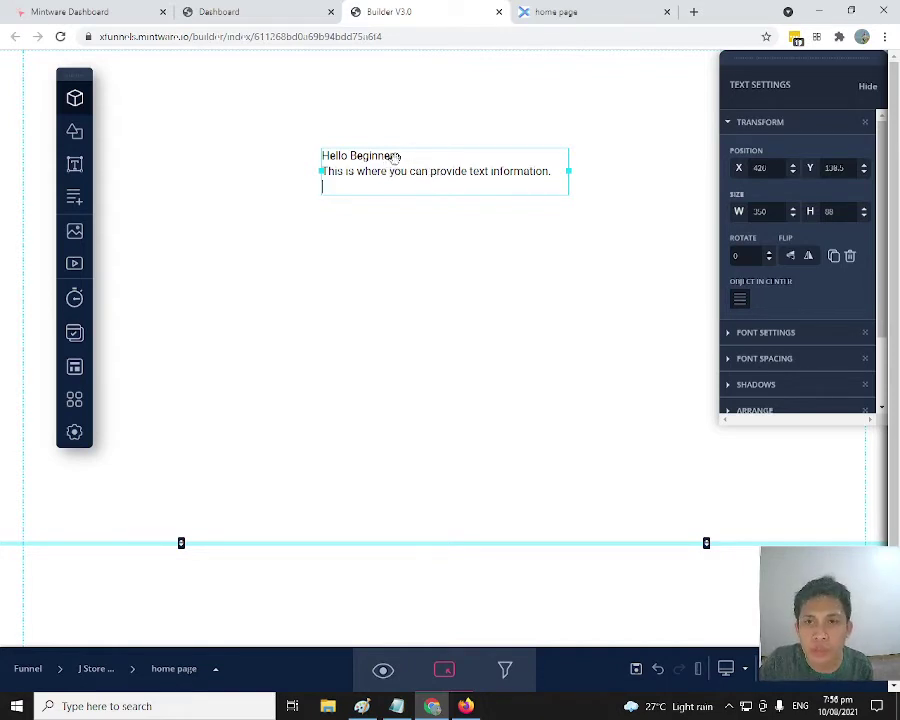
{"action": "left_click", "coordinate": [791, 172]}
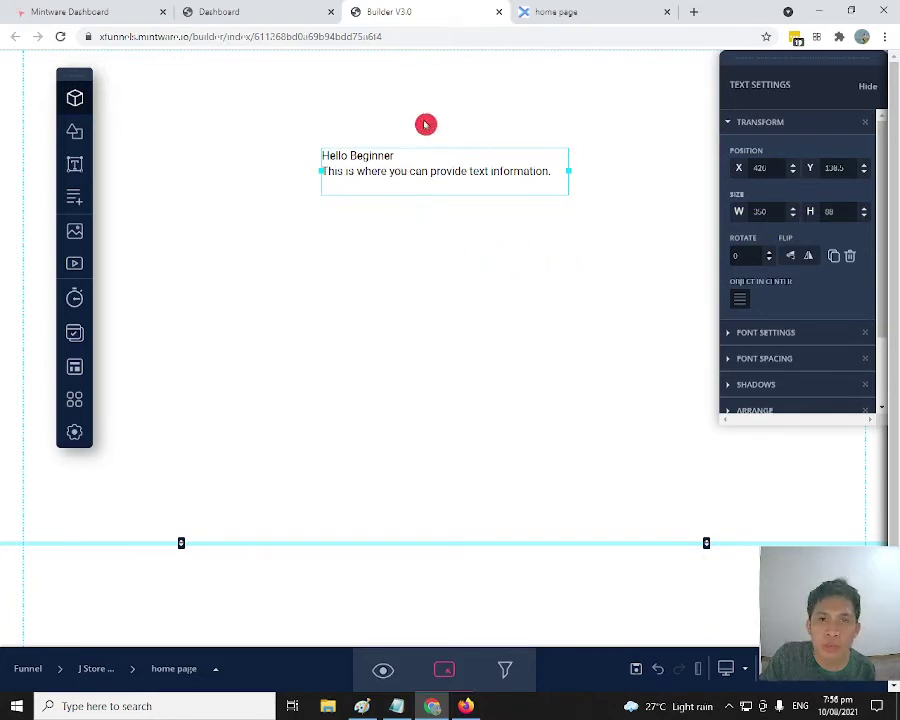
Step: Move the Hello Beginner text to the page's upper left, then bring up the image library
{"action": "mouse_move", "coordinate": [421, 160]}
{"action": "left_mouse_down"}
{"action": "mouse_move", "coordinate": [297, 137]}
{"action": "mouse_move", "coordinate": [269, 114]}
{"action": "left_mouse_up"}
{"action": "left_click", "coordinate": [293, 188]}
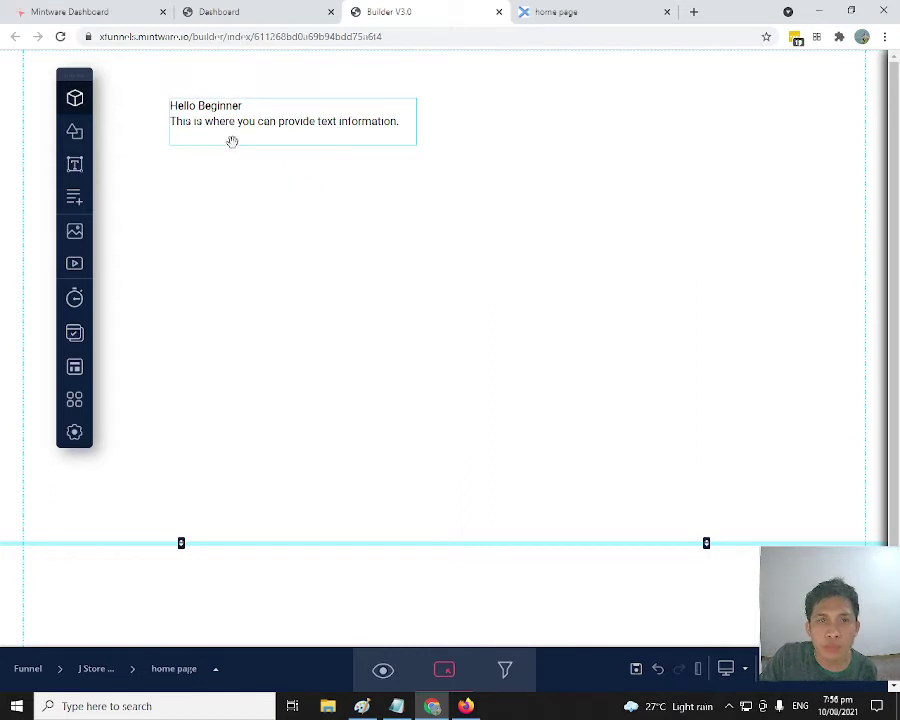
{"action": "left_click", "coordinate": [200, 160]}
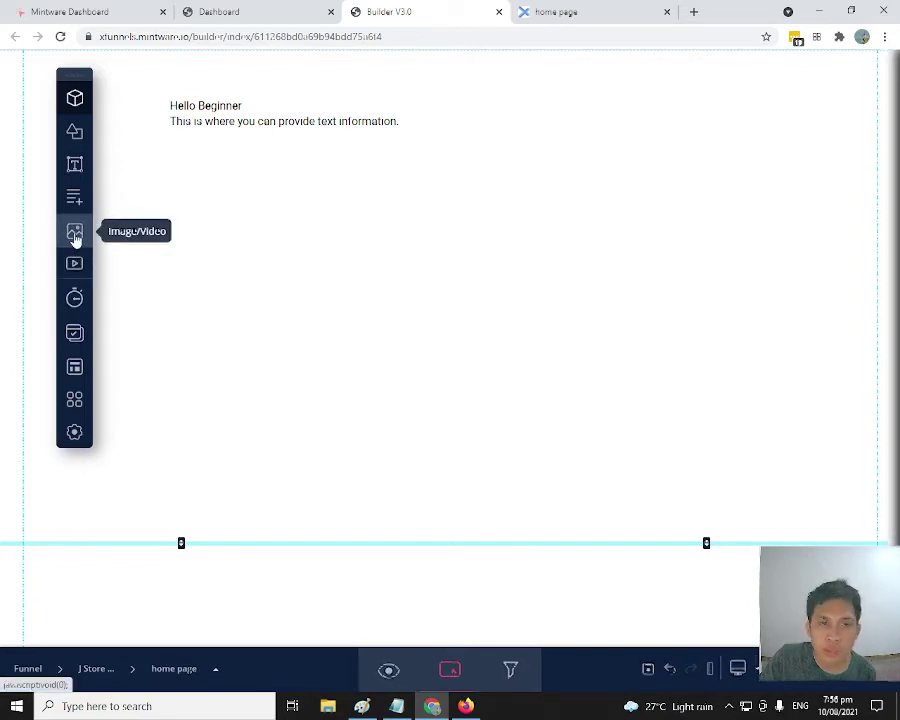
{"action": "left_click", "coordinate": [75, 237]}
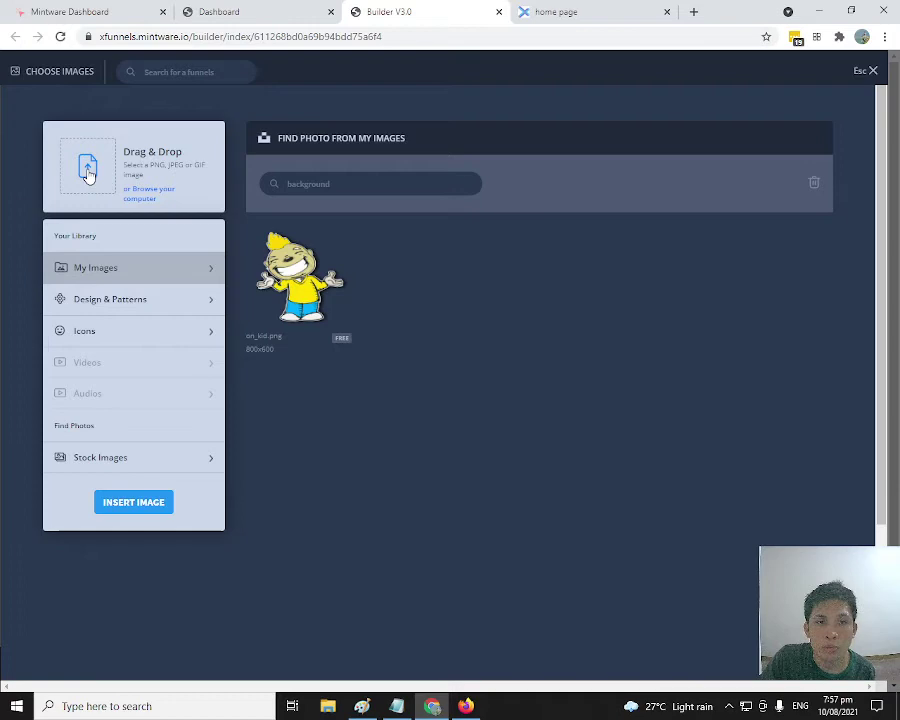
Step: Upload the 'soft board' picture from the Desktop's sample images folder
{"action": "left_click", "coordinate": [88, 172]}
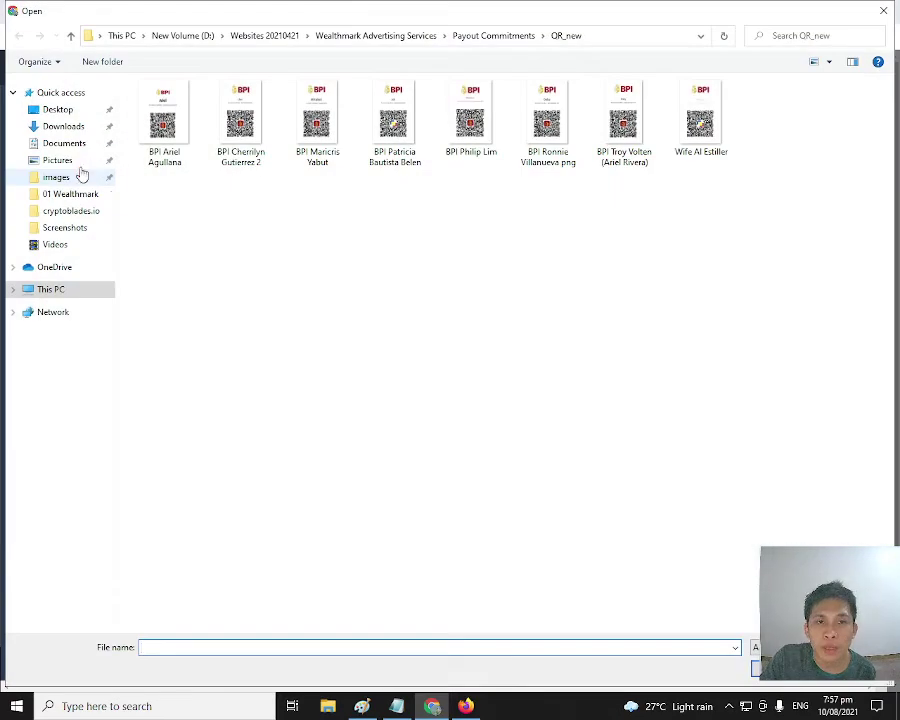
{"action": "left_click", "coordinate": [60, 110]}
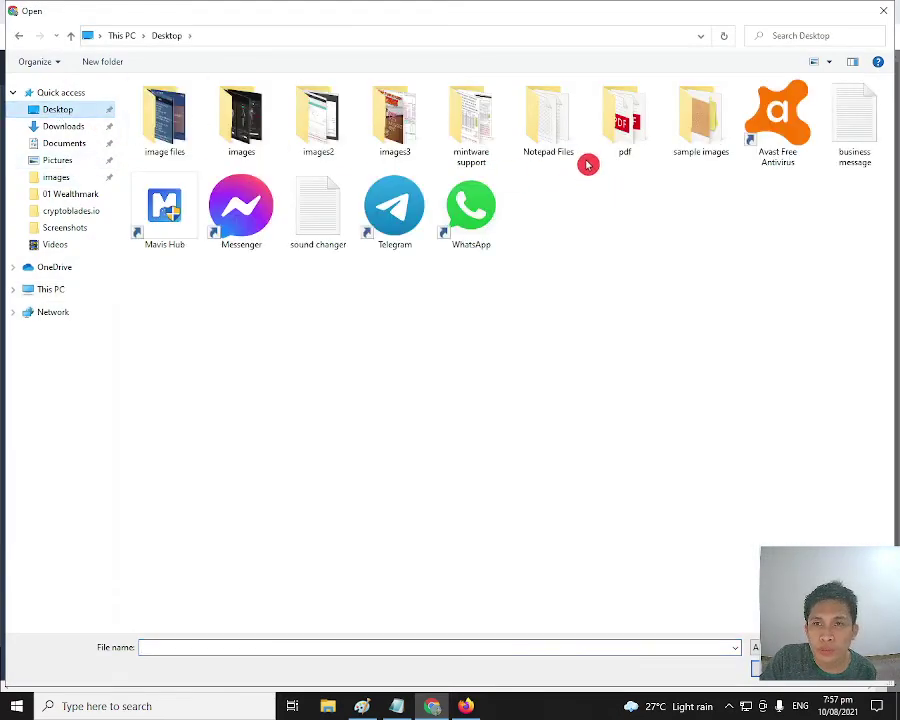
{"action": "double_click", "coordinate": [697, 147]}
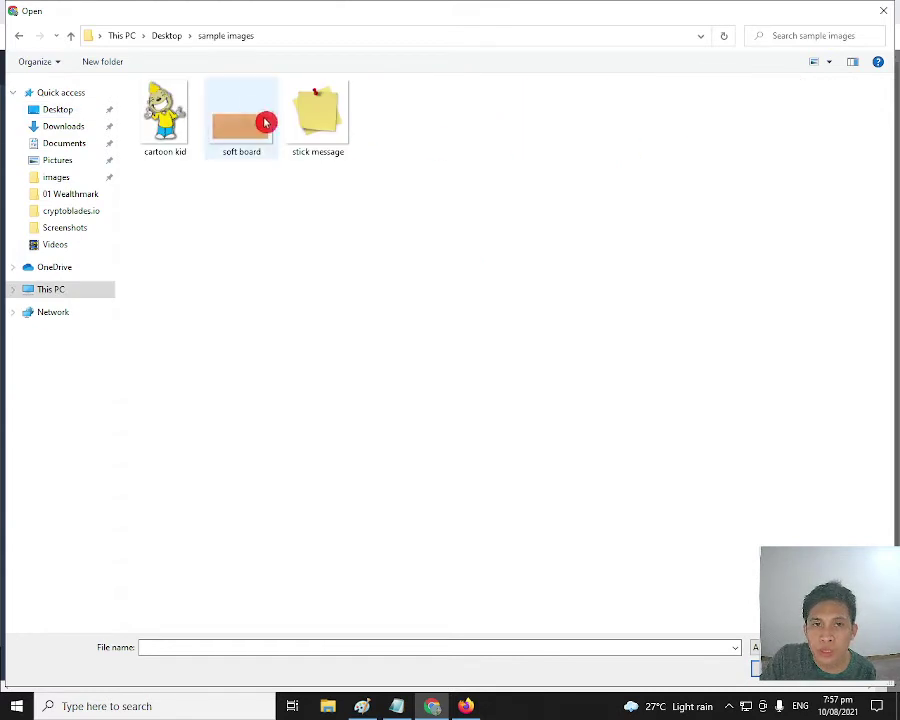
{"action": "left_click", "coordinate": [228, 125]}
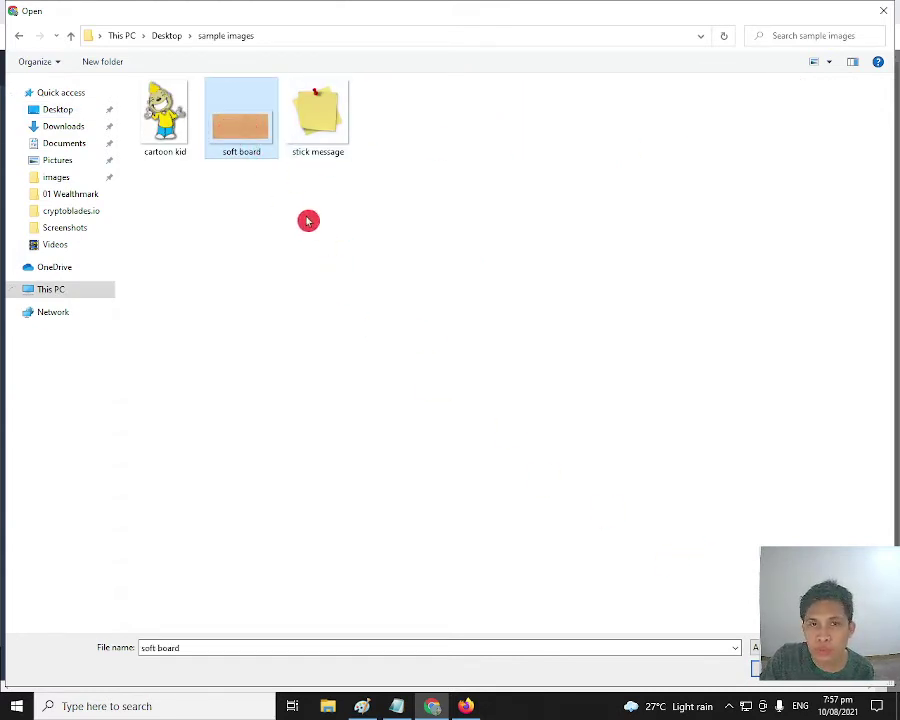
{"action": "double_click", "coordinate": [243, 143]}
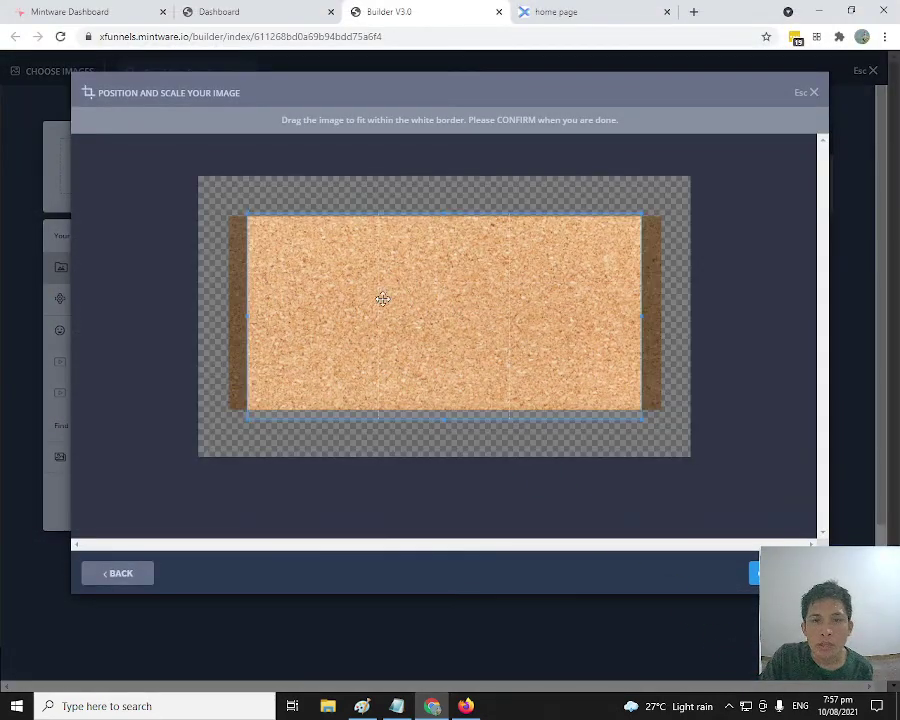
Step: Stretch the crop box so it spans the full width of the soft board picture
{"action": "left_click_drag", "start_coordinate": [382, 298], "coordinate": [364, 257]}
{"action": "left_click_drag", "start_coordinate": [593, 383], "coordinate": [824, 535]}
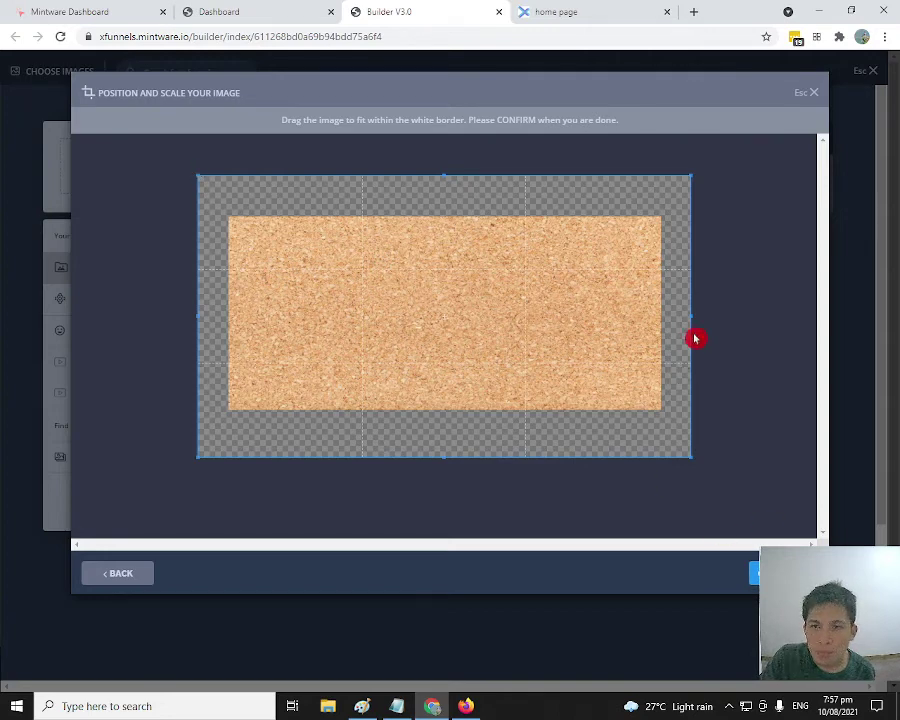
{"action": "left_click_drag", "start_coordinate": [692, 316], "coordinate": [455, 325]}
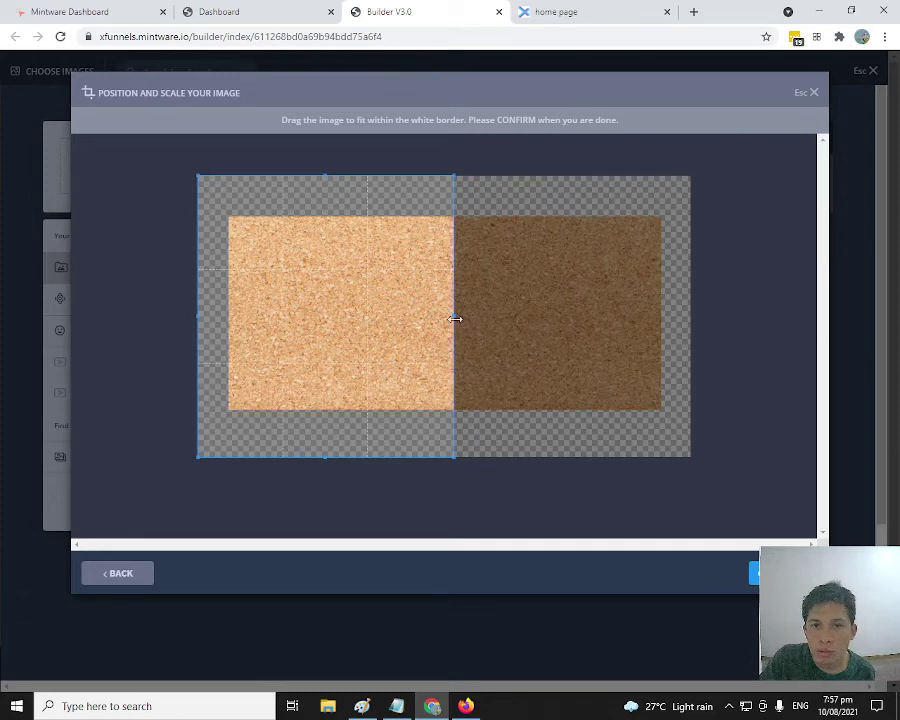
{"action": "left_click_drag", "start_coordinate": [455, 318], "coordinate": [703, 328]}
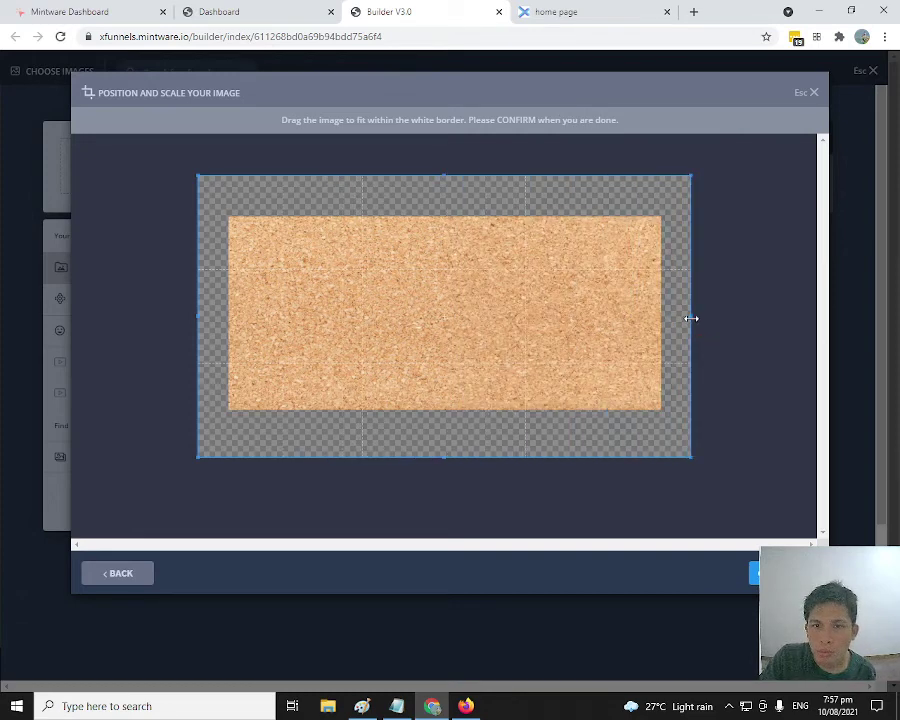
{"action": "left_click", "coordinate": [631, 507]}
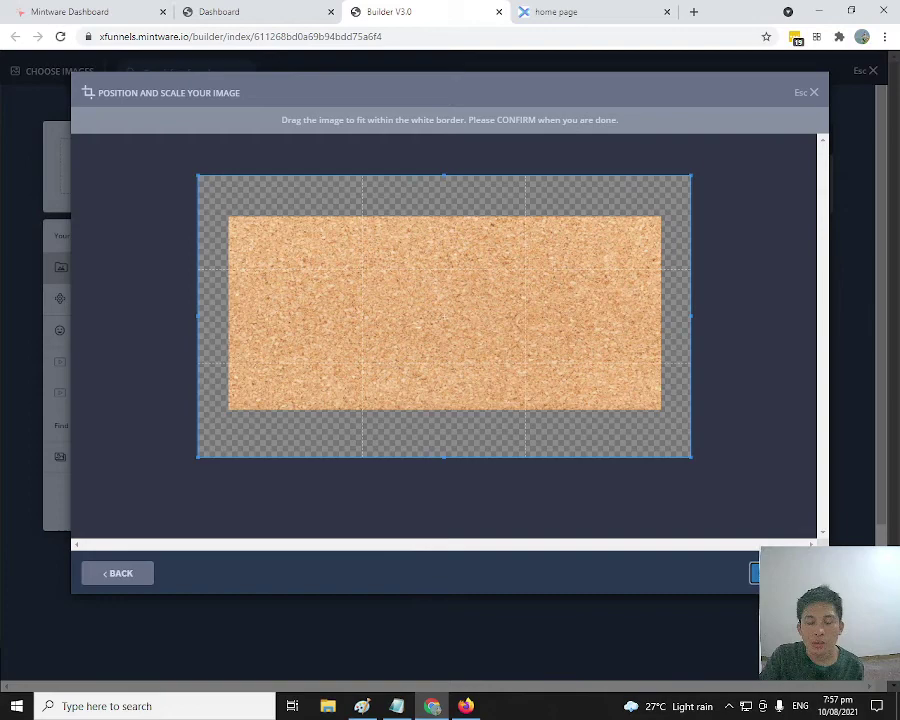
Step: Confirm the crop, then place the cork image below the text, shifted left and resized
{"action": "left_click", "coordinate": [785, 573]}
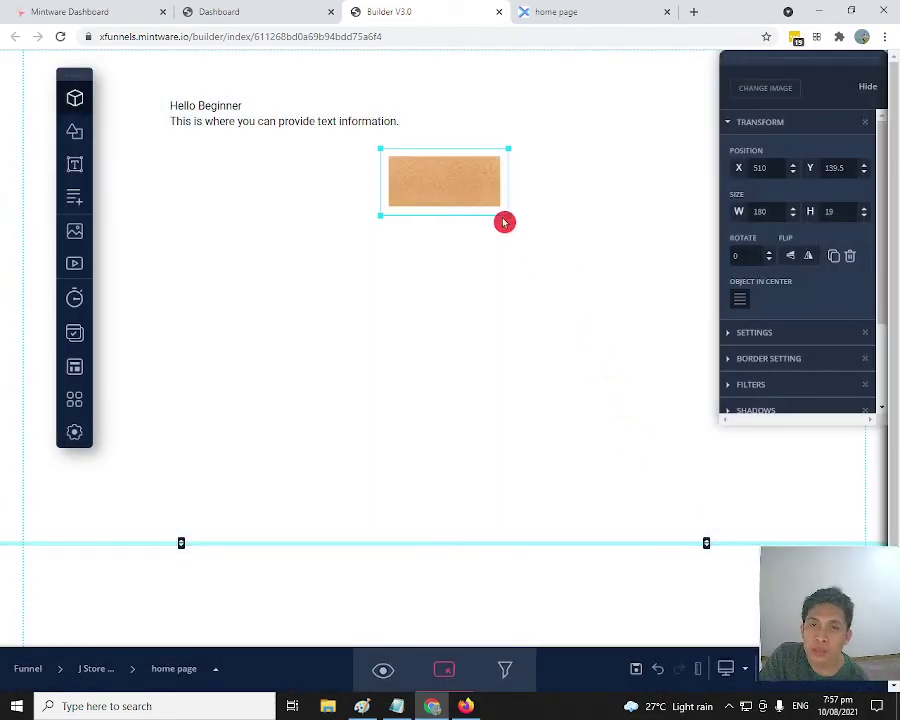
{"action": "left_click_drag", "start_coordinate": [504, 221], "coordinate": [433, 324]}
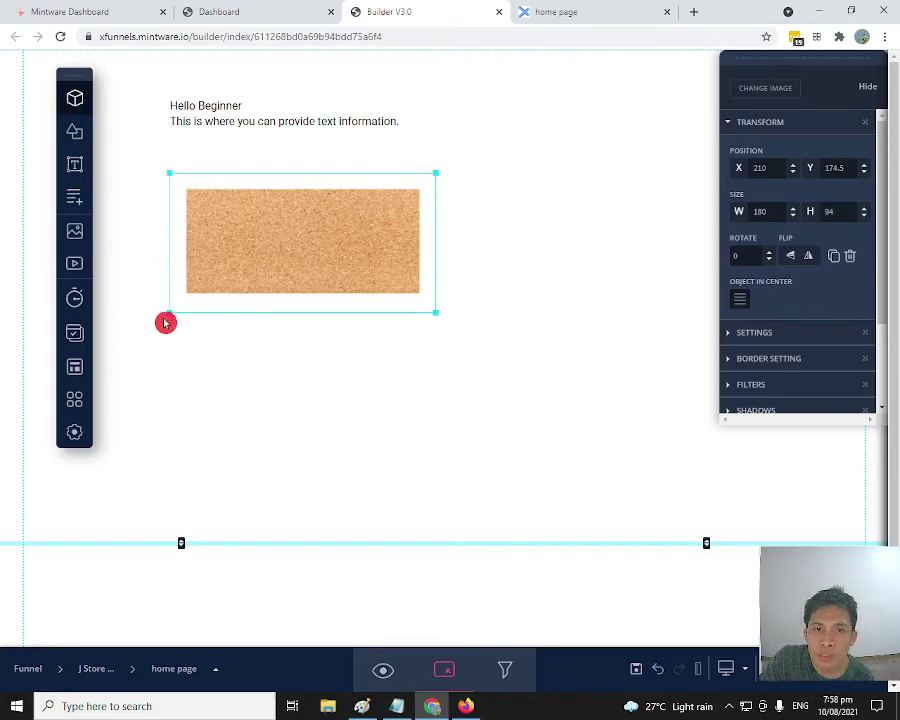
{"action": "left_click_drag", "start_coordinate": [435, 312], "coordinate": [361, 270]}
{"action": "left_click_drag", "start_coordinate": [404, 313], "coordinate": [374, 298]}
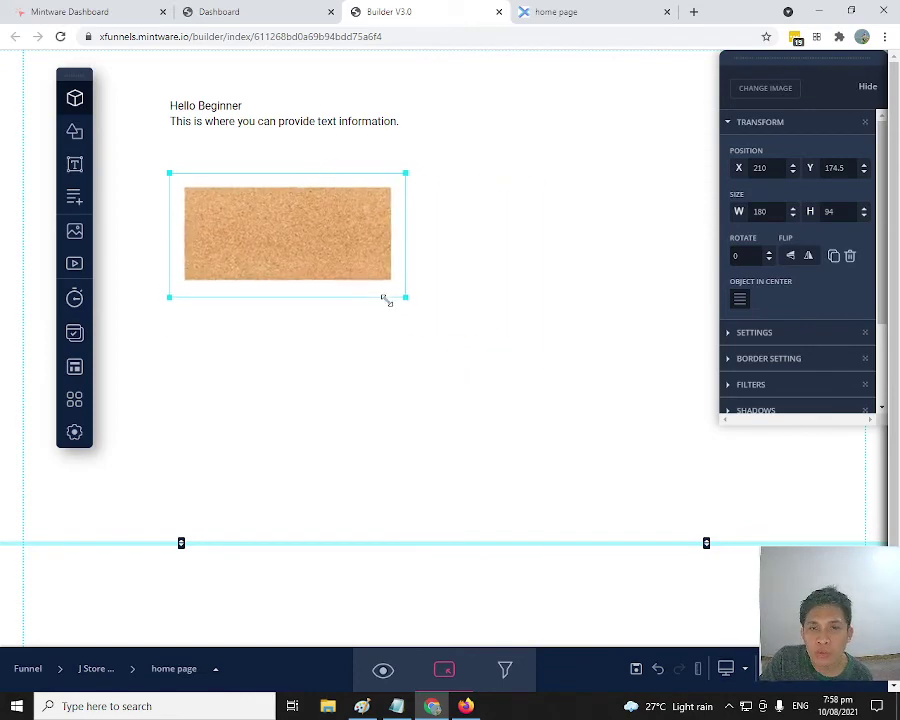
{"action": "left_click_drag", "start_coordinate": [386, 300], "coordinate": [436, 364]}
{"action": "left_click", "coordinate": [430, 398]}
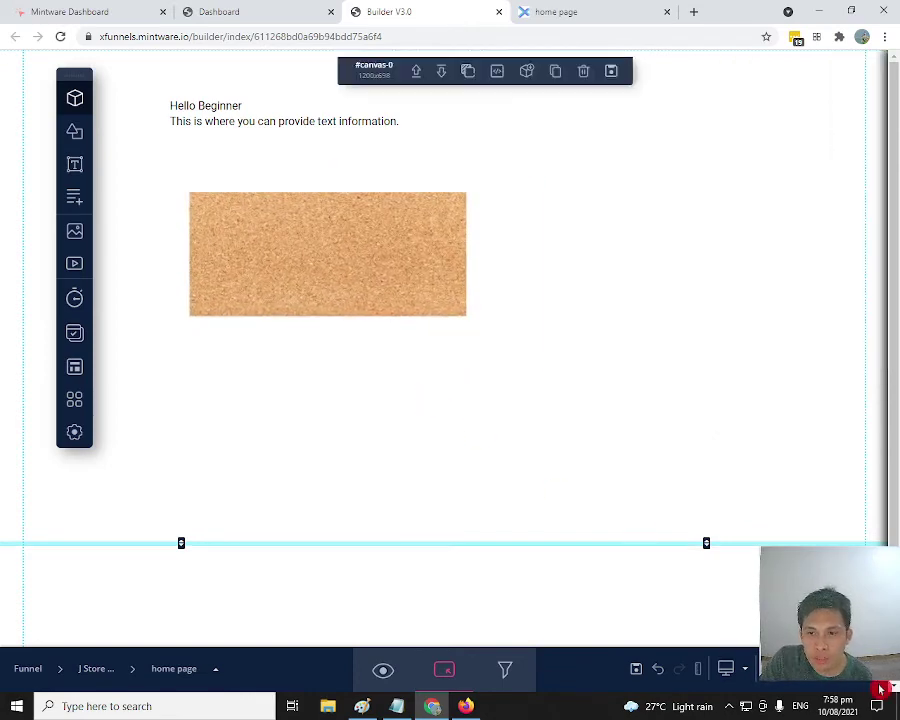
{"action": "left_click", "coordinate": [576, 14]}
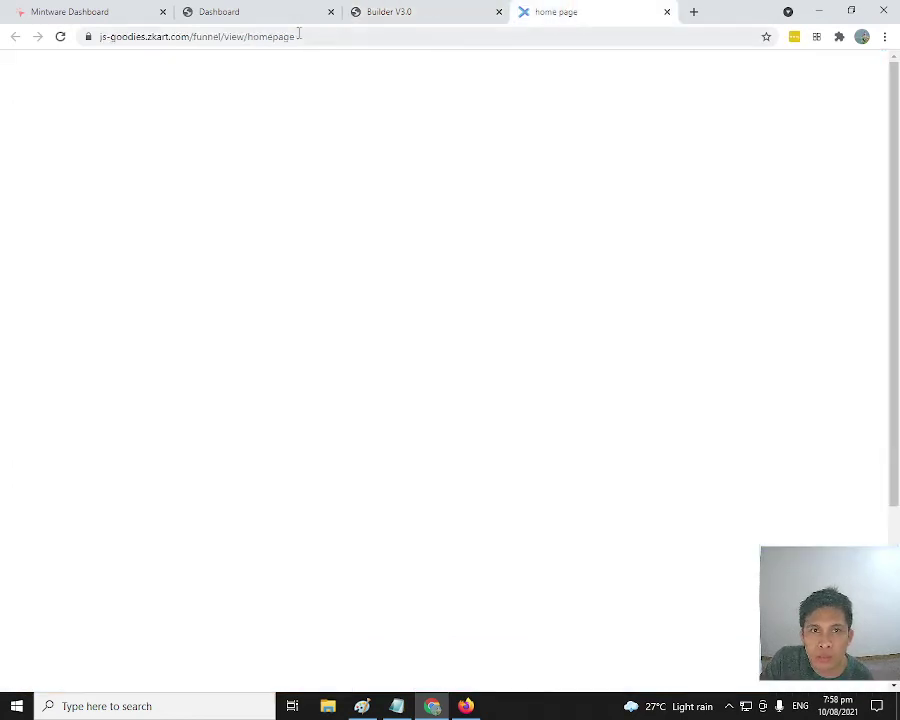
{"action": "left_click", "coordinate": [60, 37]}
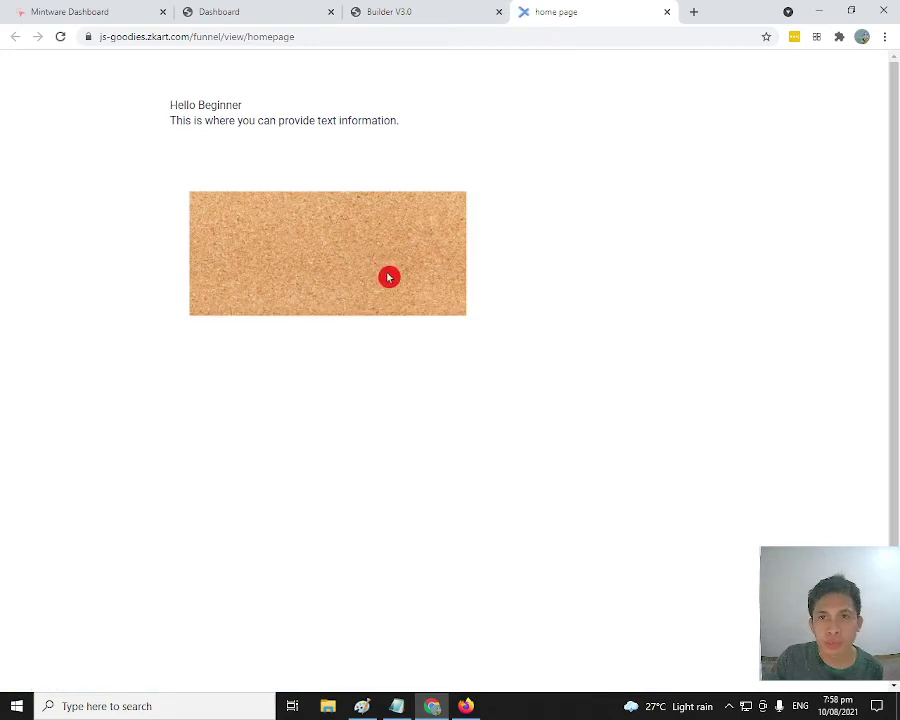
{"action": "left_click", "coordinate": [412, 18]}
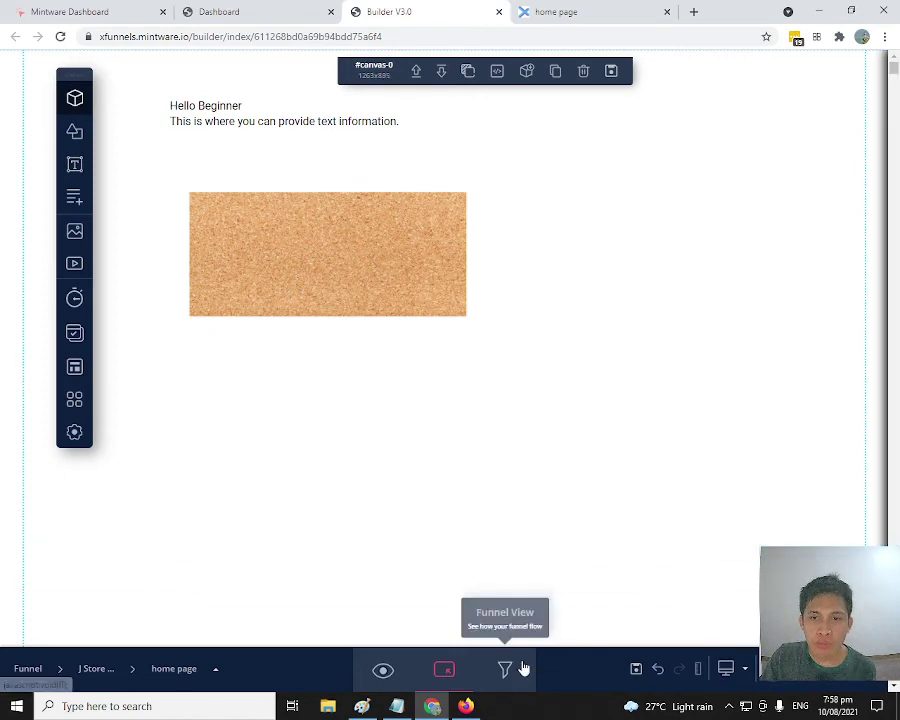
Step: Add the forest video element and position it below the cork image
{"action": "scroll", "coordinate": [468, 415], "scroll_direction": "down", "scroll_amount": 3}
{"action": "left_click_drag", "start_coordinate": [438, 418], "coordinate": [417, 466]}
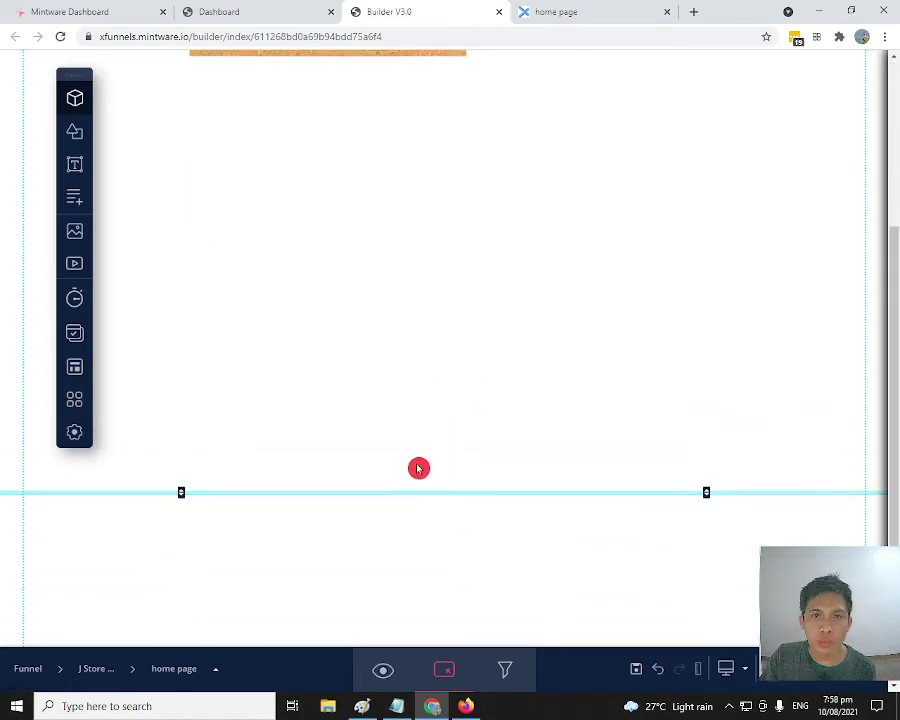
{"action": "scroll", "coordinate": [288, 296], "scroll_direction": "up", "scroll_amount": 1}
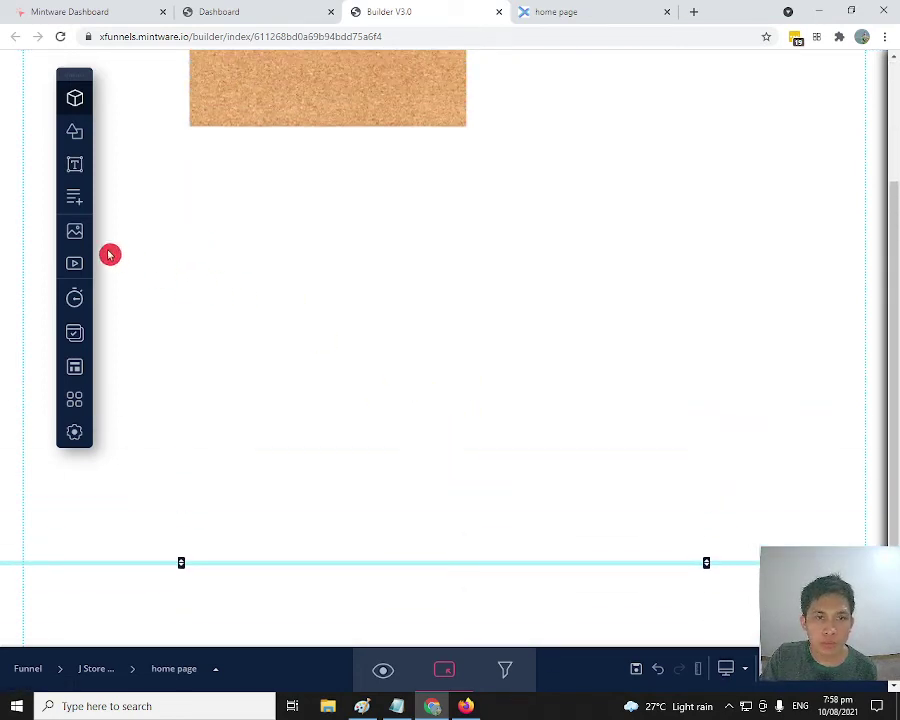
{"action": "left_click", "coordinate": [74, 266]}
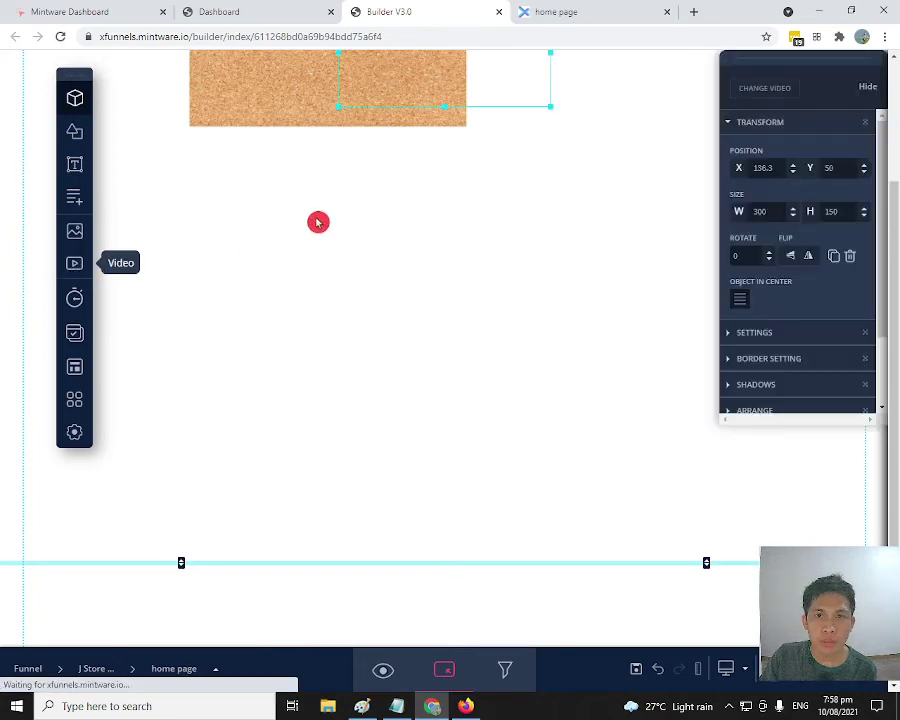
{"action": "left_click_drag", "start_coordinate": [468, 94], "coordinate": [325, 318]}
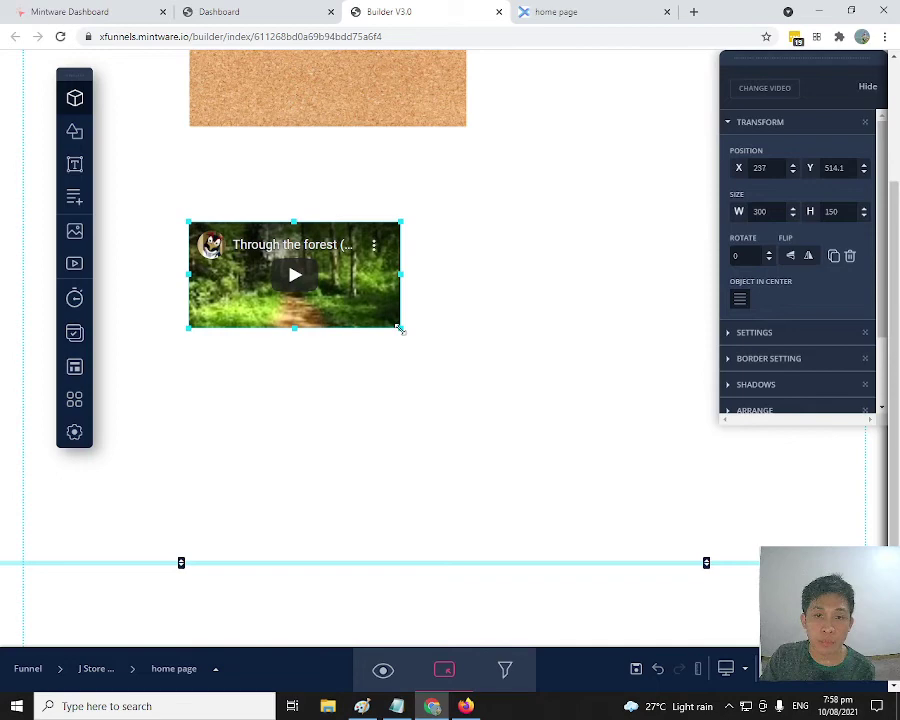
{"action": "left_click_drag", "start_coordinate": [399, 328], "coordinate": [714, 548]}
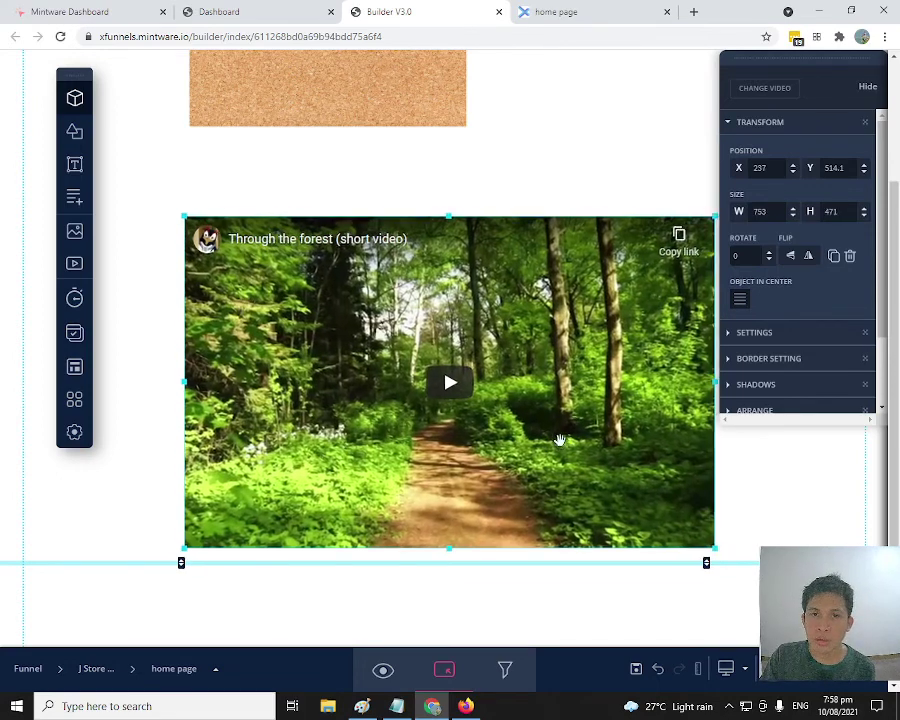
{"action": "mouse_move", "coordinate": [560, 440]}
{"action": "left_mouse_down"}
{"action": "mouse_move", "coordinate": [554, 402]}
{"action": "mouse_move", "coordinate": [572, 403]}
{"action": "left_mouse_up"}
{"action": "left_click", "coordinate": [757, 504]}
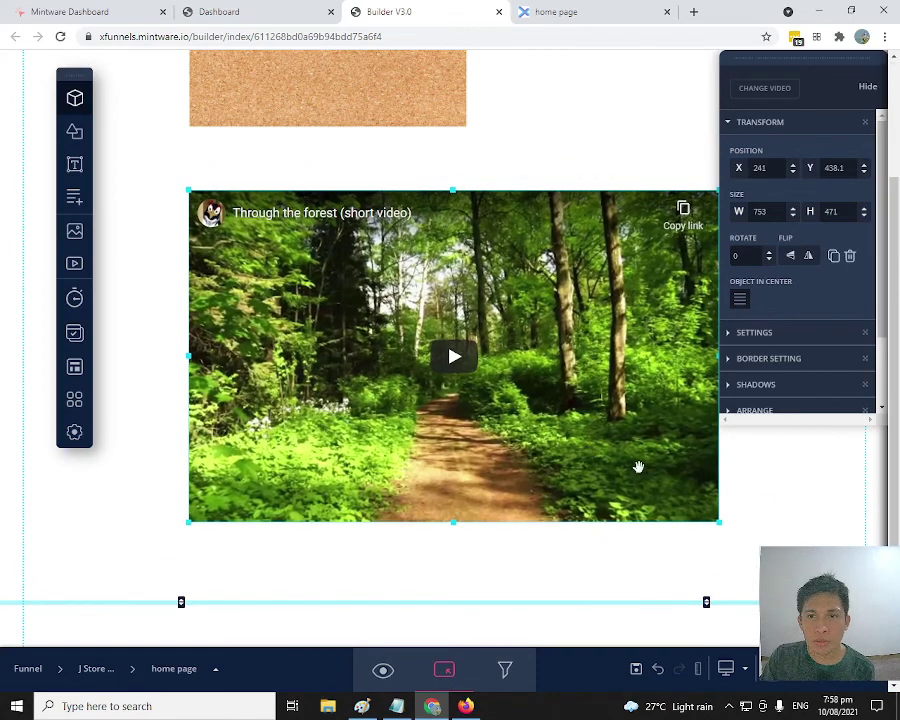
Step: Resize the forest video from its bottom-right corner to 722 by 457
{"action": "left_click", "coordinate": [730, 531]}
{"action": "mouse_move", "coordinate": [730, 531]}
{"action": "left_mouse_down"}
{"action": "mouse_move", "coordinate": [720, 522]}
{"action": "mouse_move", "coordinate": [743, 548]}
{"action": "left_mouse_up"}
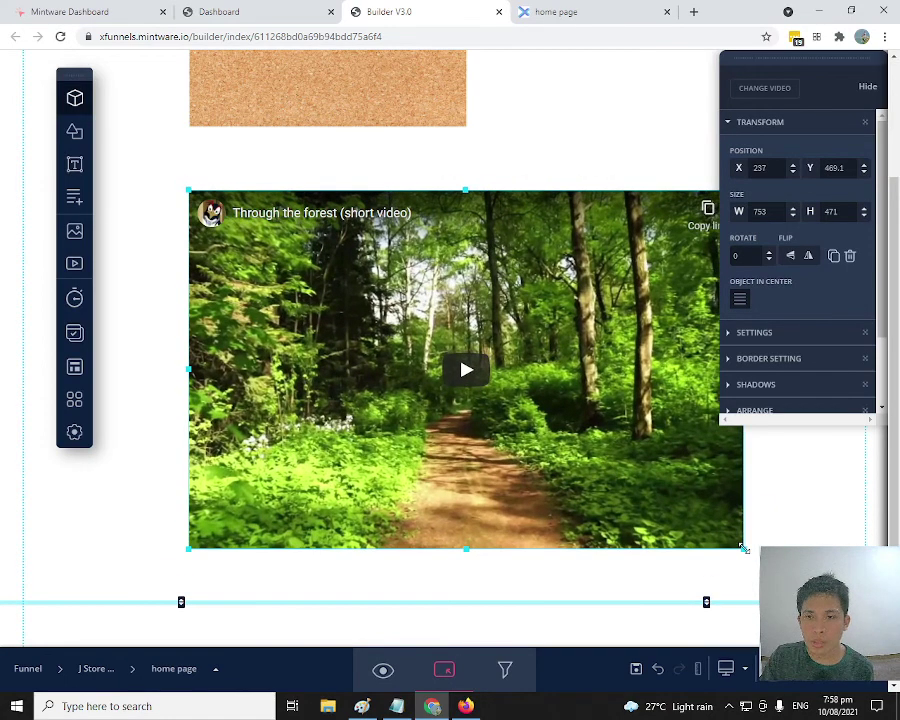
{"action": "left_click", "coordinate": [750, 553]}
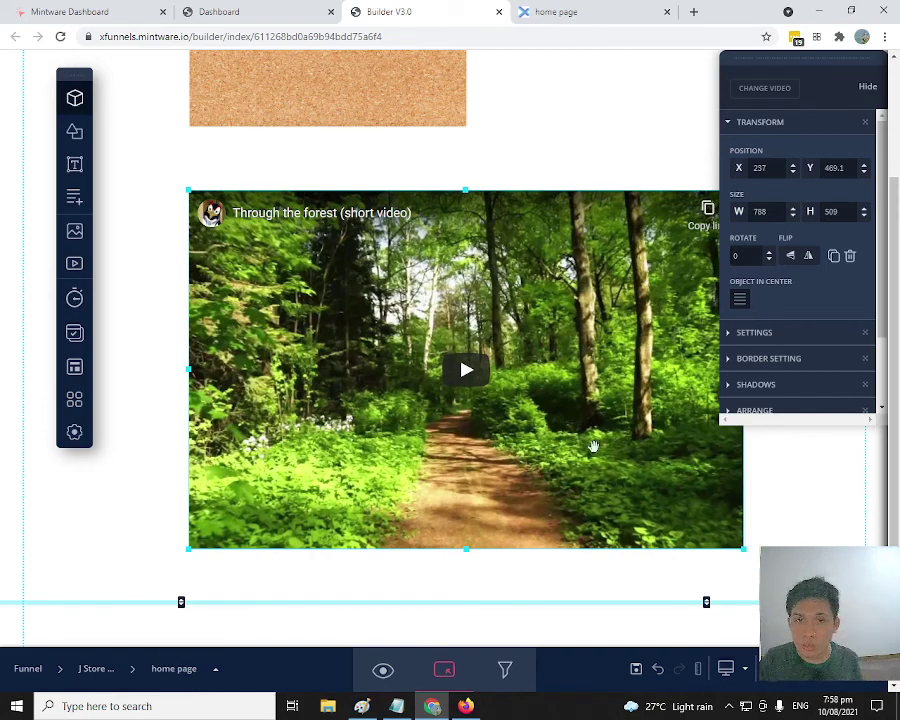
{"action": "left_click_drag", "start_coordinate": [746, 553], "coordinate": [697, 513]}
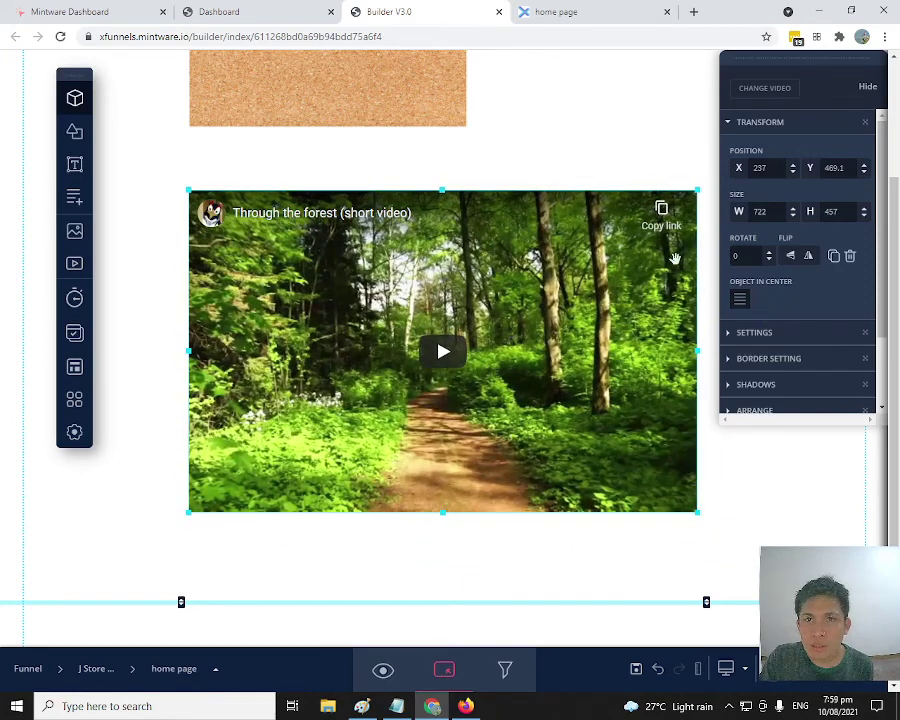
Step: Load YouTube in a new tab, pause the OSHO: Sheela Never Even Listened video, and select its URL
{"action": "left_click", "coordinate": [698, 15]}
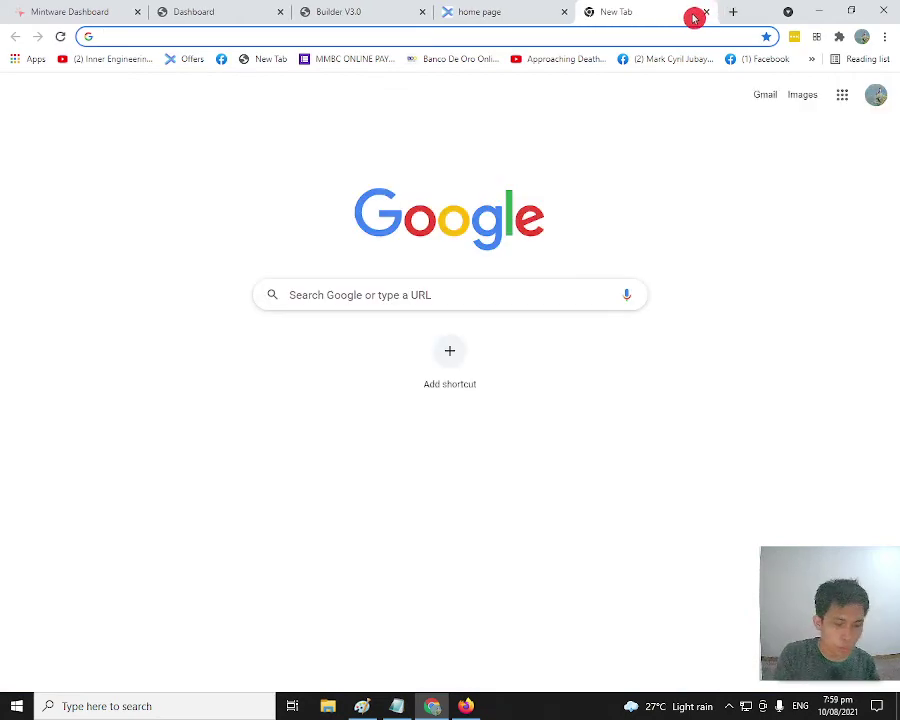
{"action": "type", "text": "yout"}
{"action": "key", "text": "Right"}
{"action": "key", "text": "Return"}
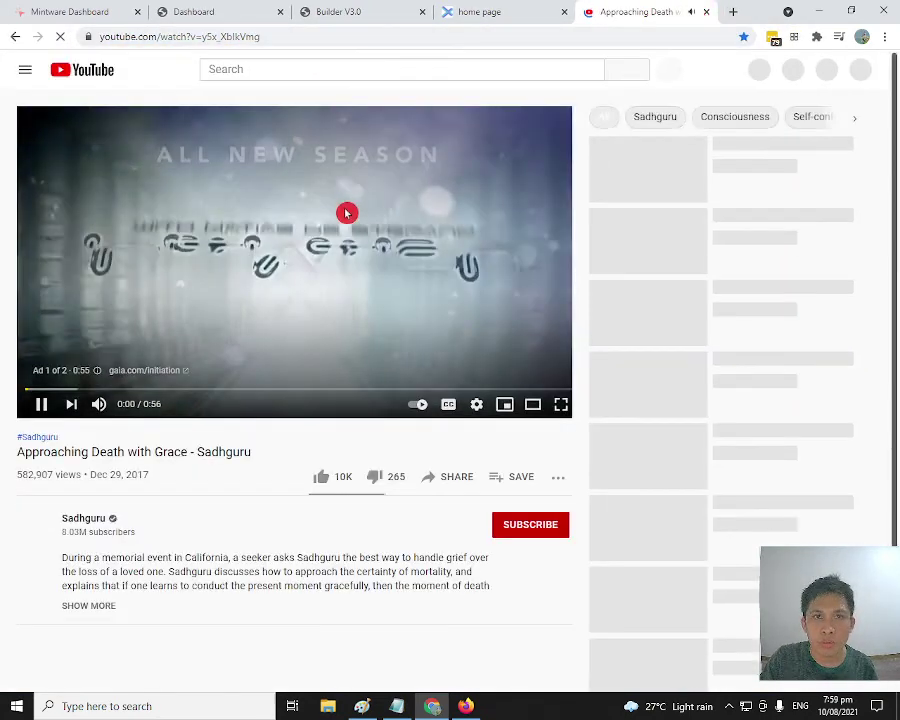
{"action": "left_click", "coordinate": [40, 405]}
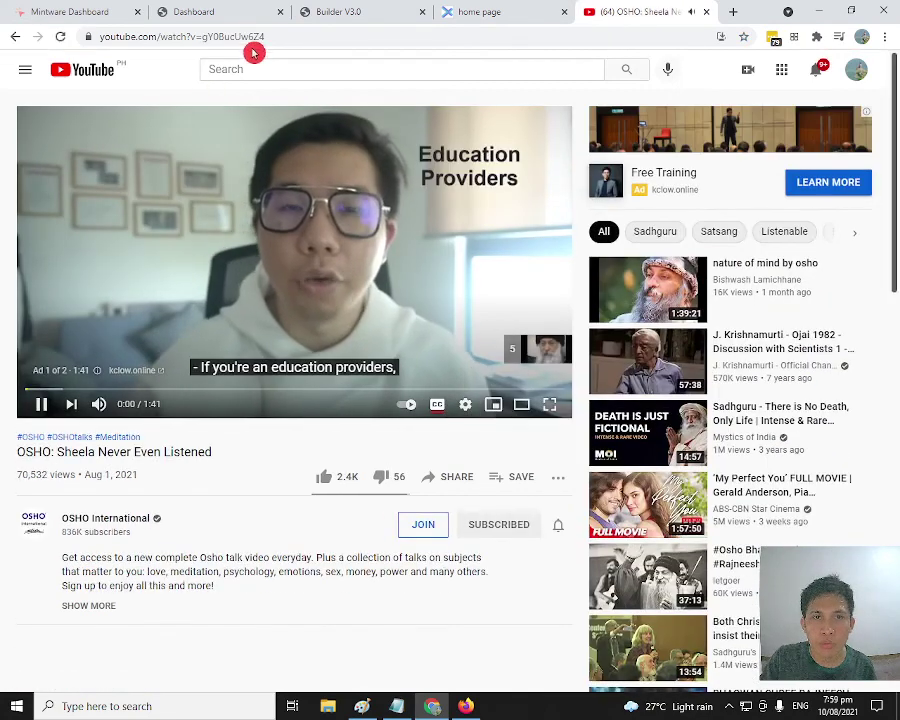
{"action": "left_click", "coordinate": [42, 405]}
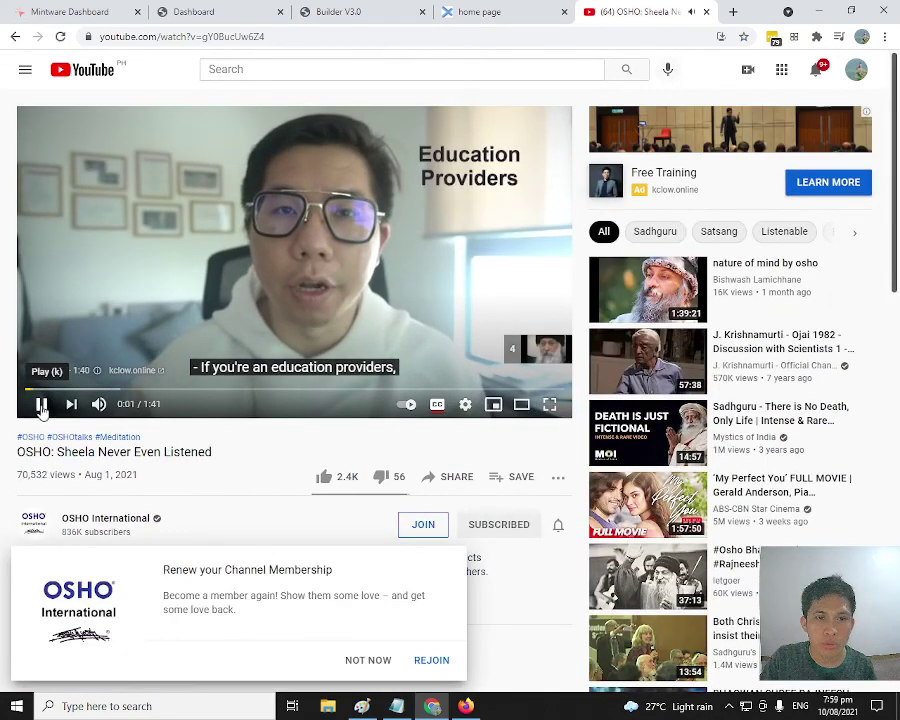
{"action": "left_click", "coordinate": [292, 38]}
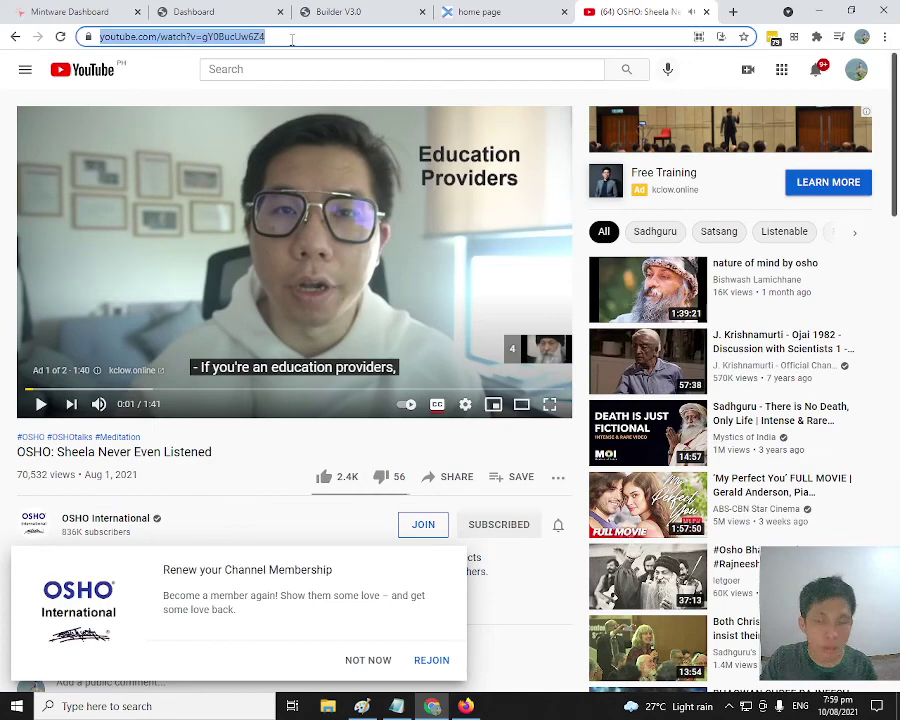
Step: Paste the OSHO video link into the video element's URL setting and apply the update
{"action": "left_click", "coordinate": [362, 14]}
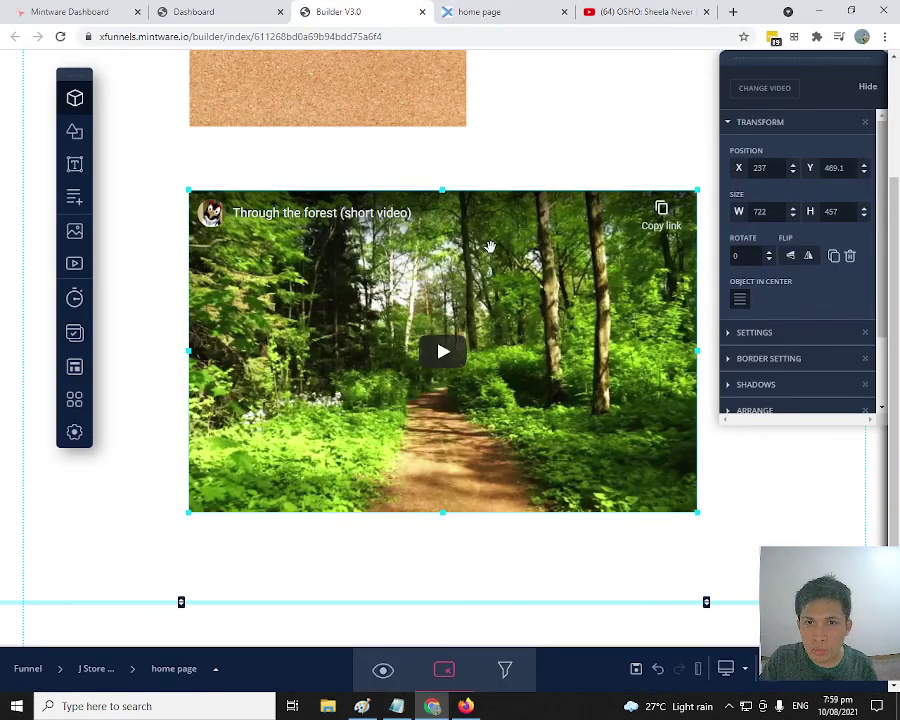
{"action": "left_click", "coordinate": [784, 323]}
{"action": "left_click", "coordinate": [498, 177]}
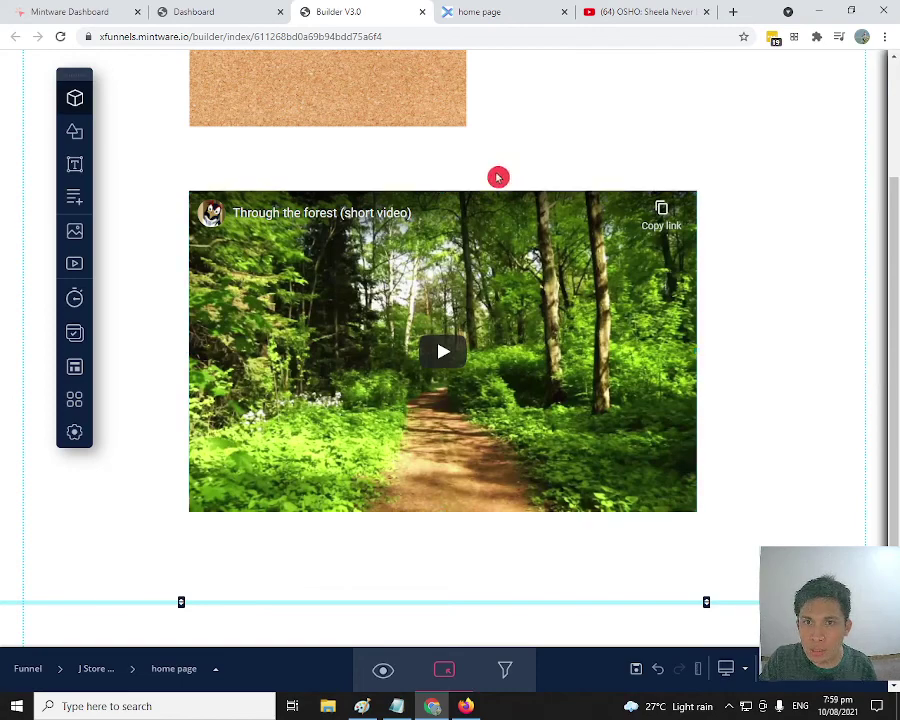
{"action": "left_click", "coordinate": [505, 205]}
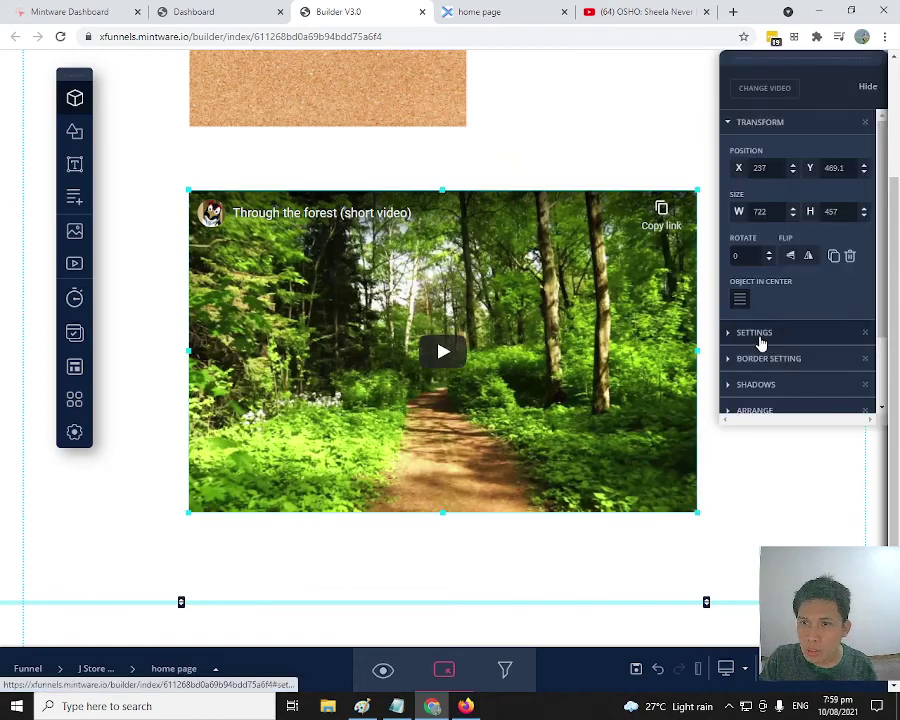
{"action": "left_click", "coordinate": [758, 338]}
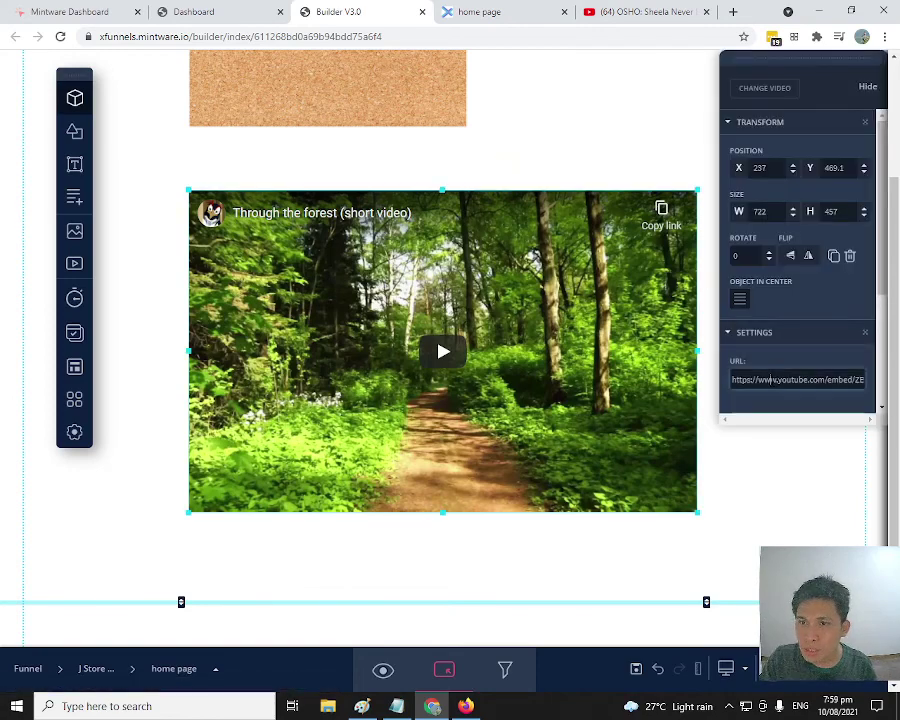
{"action": "triple_click", "coordinate": [775, 380]}
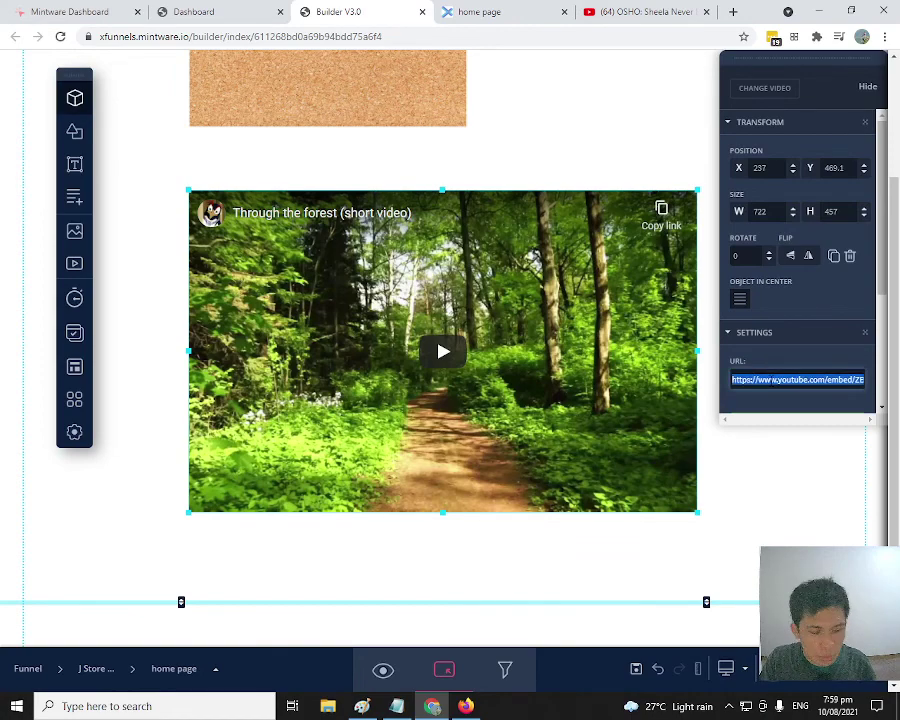
{"action": "key", "text": "ctrl+v"}
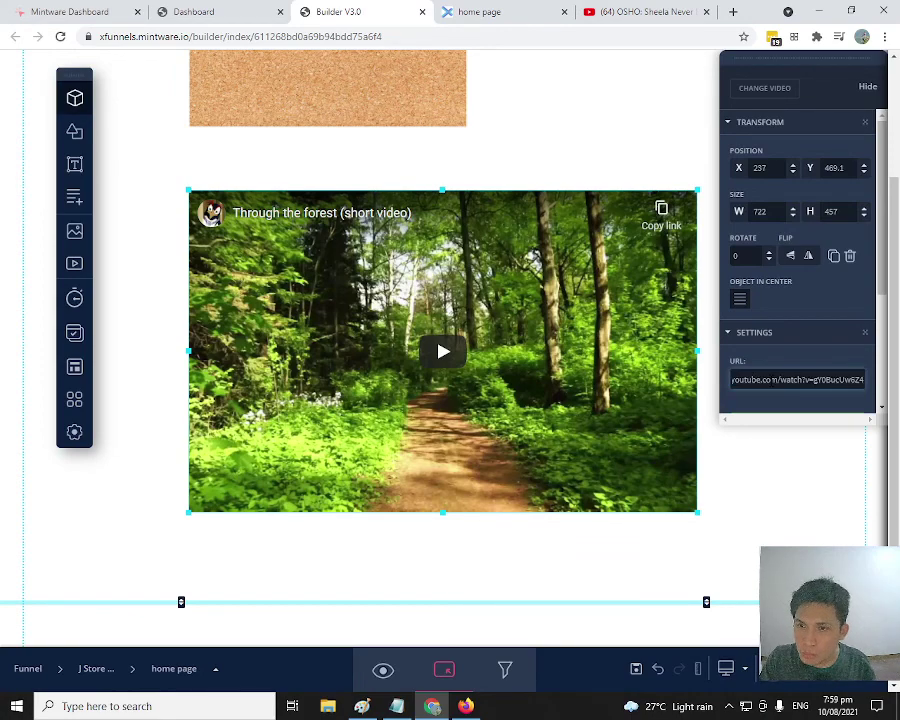
{"action": "scroll", "coordinate": [804, 342], "scroll_direction": "down", "scroll_amount": 3}
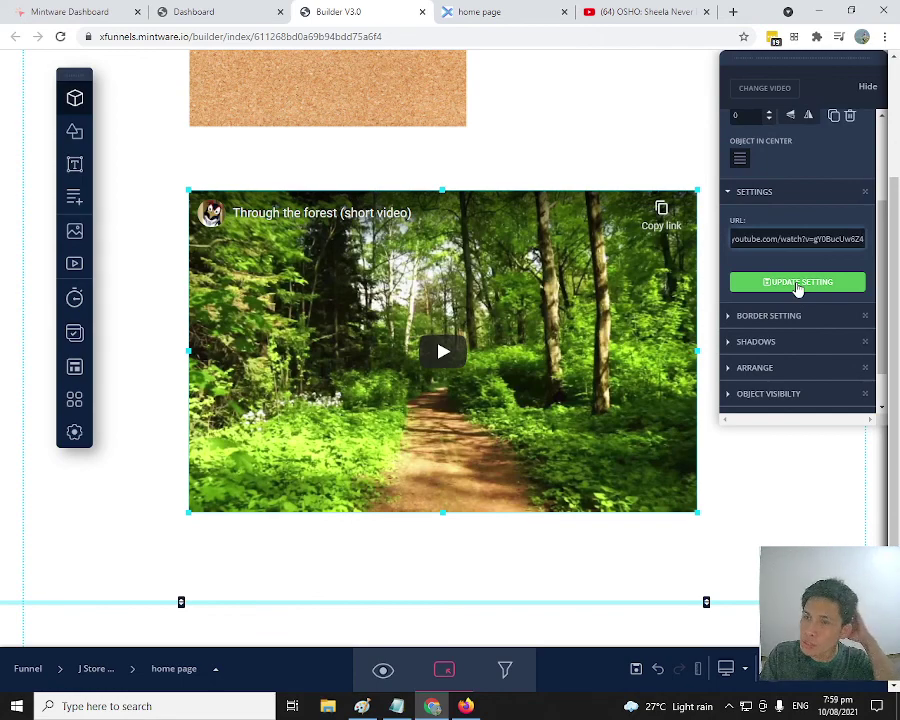
{"action": "left_click", "coordinate": [798, 284]}
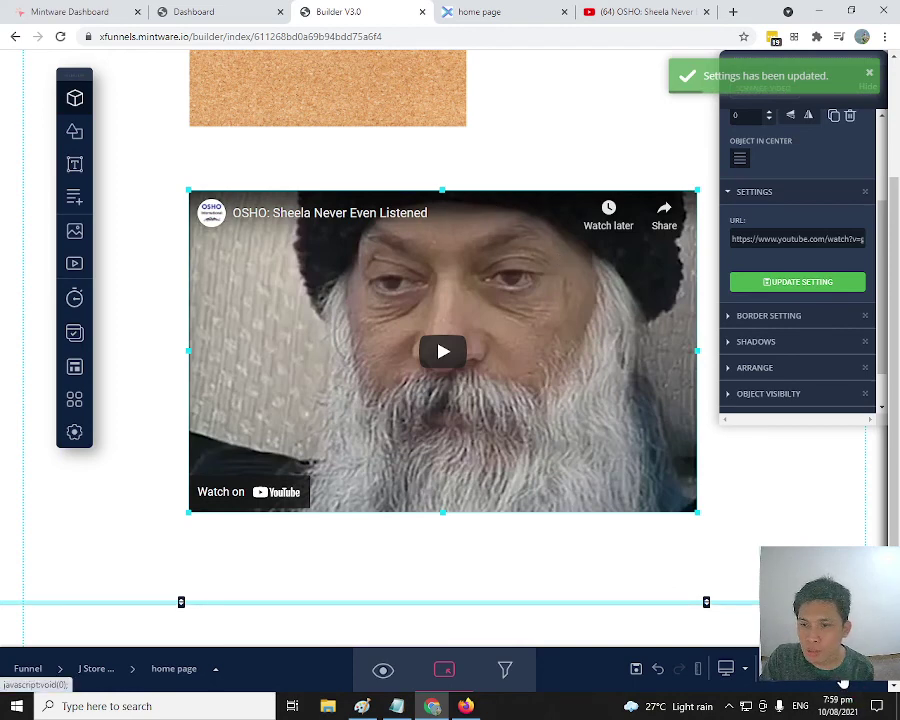
{"action": "left_click", "coordinate": [757, 620]}
{"action": "left_click", "coordinate": [446, 20]}
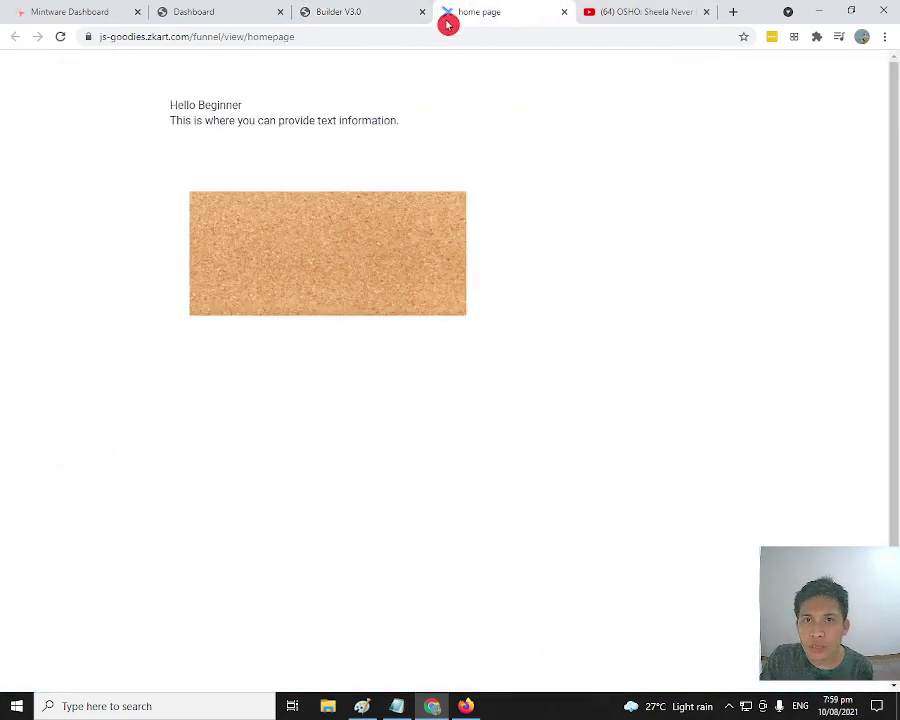
{"action": "left_click", "coordinate": [60, 37]}
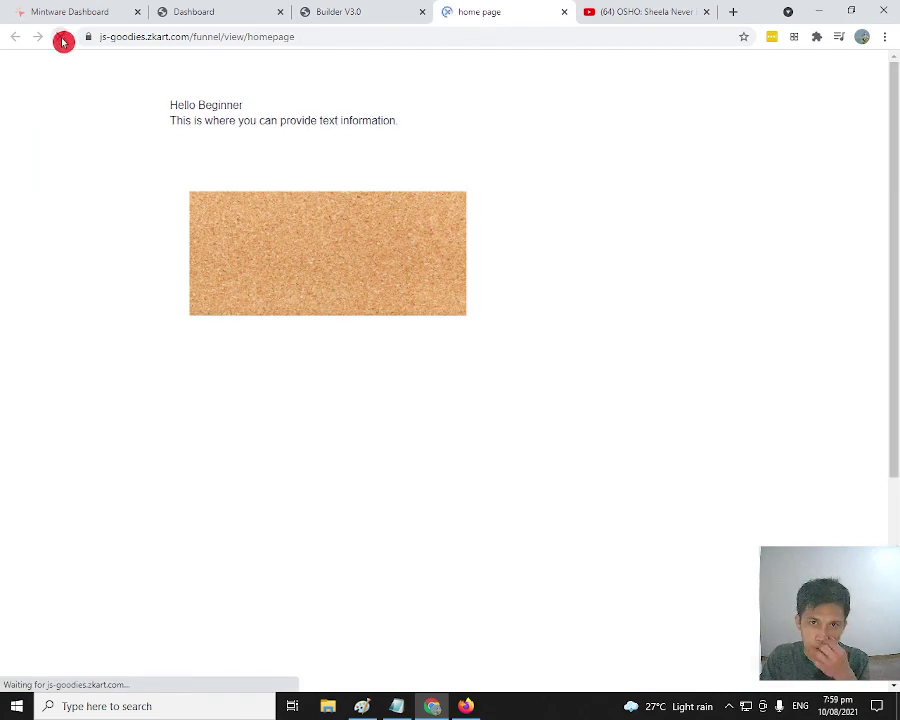
{"action": "scroll", "coordinate": [310, 329], "scroll_direction": "down", "scroll_amount": 2}
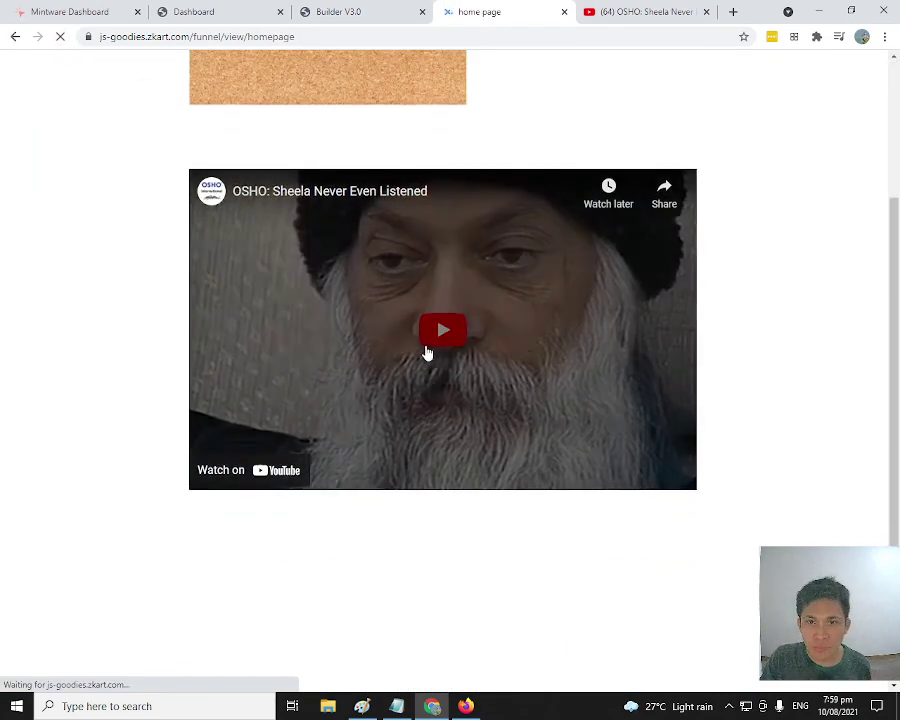
{"action": "left_click", "coordinate": [442, 331]}
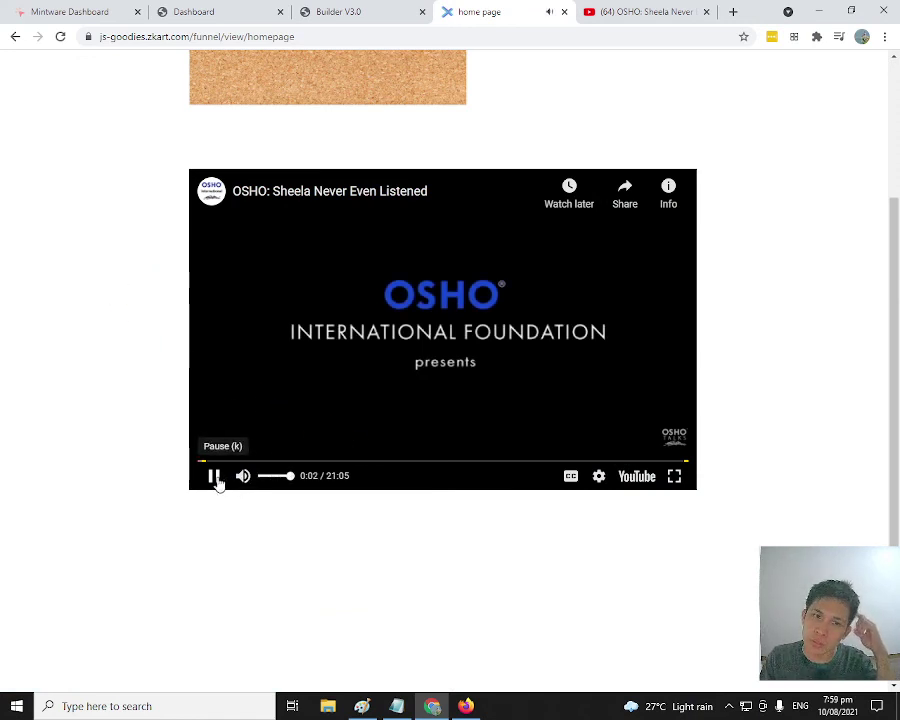
{"action": "left_click", "coordinate": [214, 476]}
Step: Shift the Hello Beginner text so it lines up with the cork image's left edge
{"action": "left_click", "coordinate": [355, 12]}
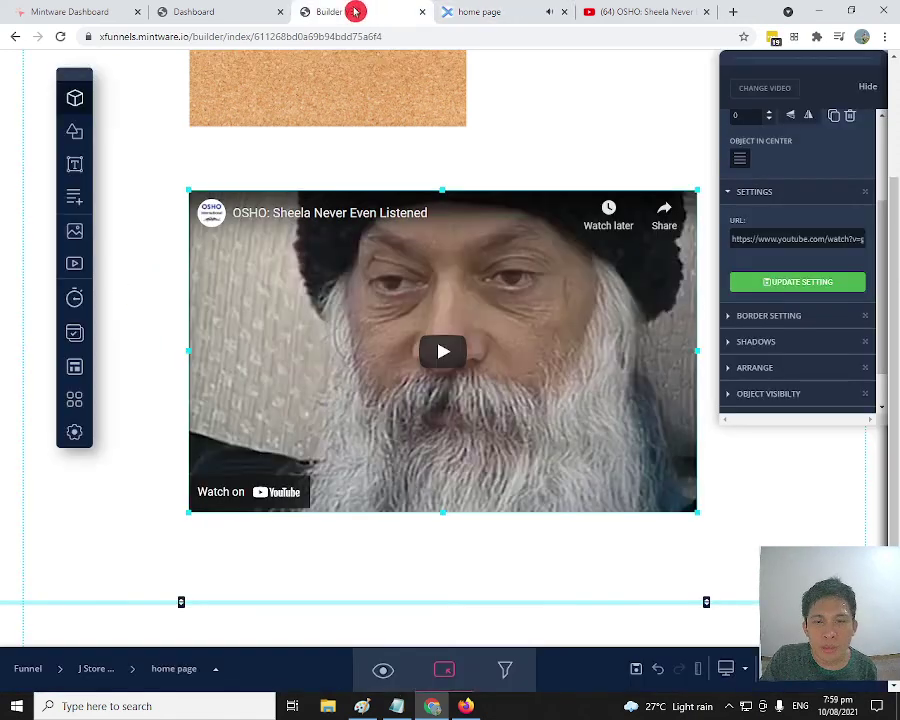
{"action": "scroll", "coordinate": [639, 164], "scroll_direction": "up", "scroll_amount": 2}
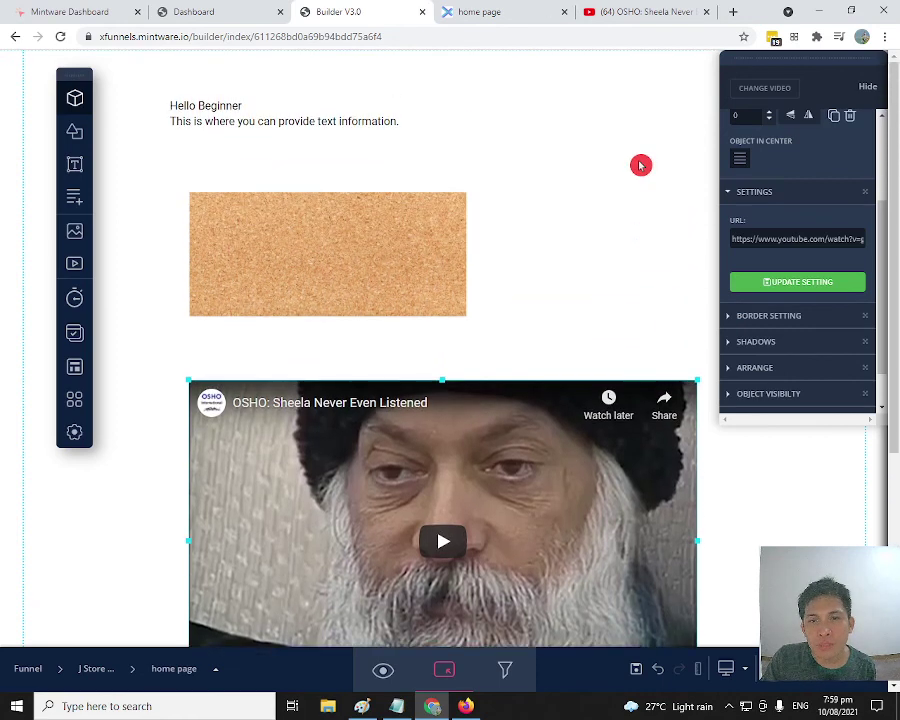
{"action": "left_click_drag", "start_coordinate": [383, 118], "coordinate": [344, 109]}
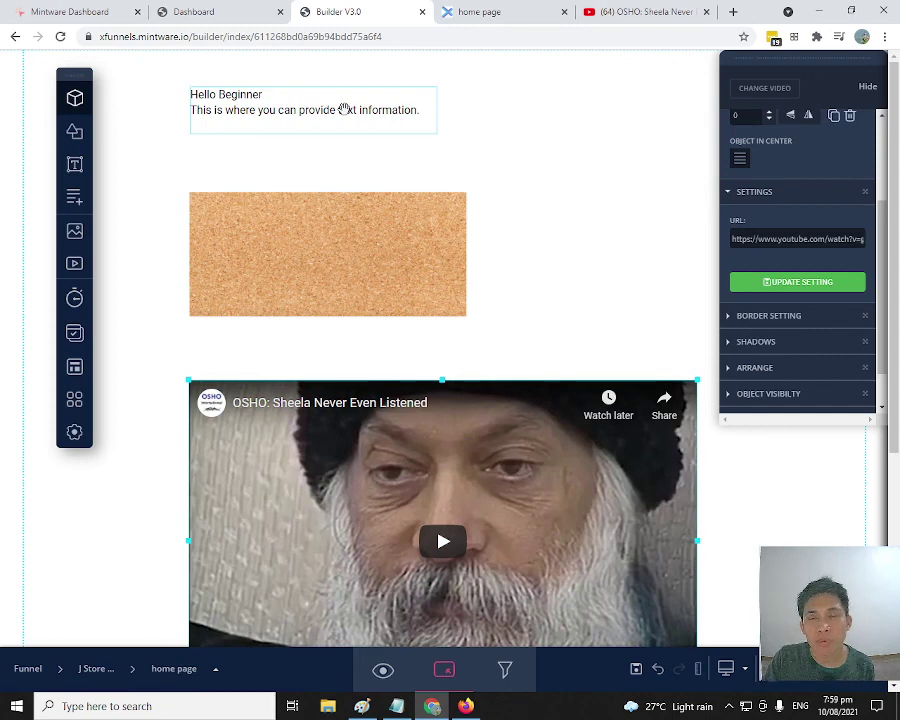
{"action": "left_click", "coordinate": [492, 146]}
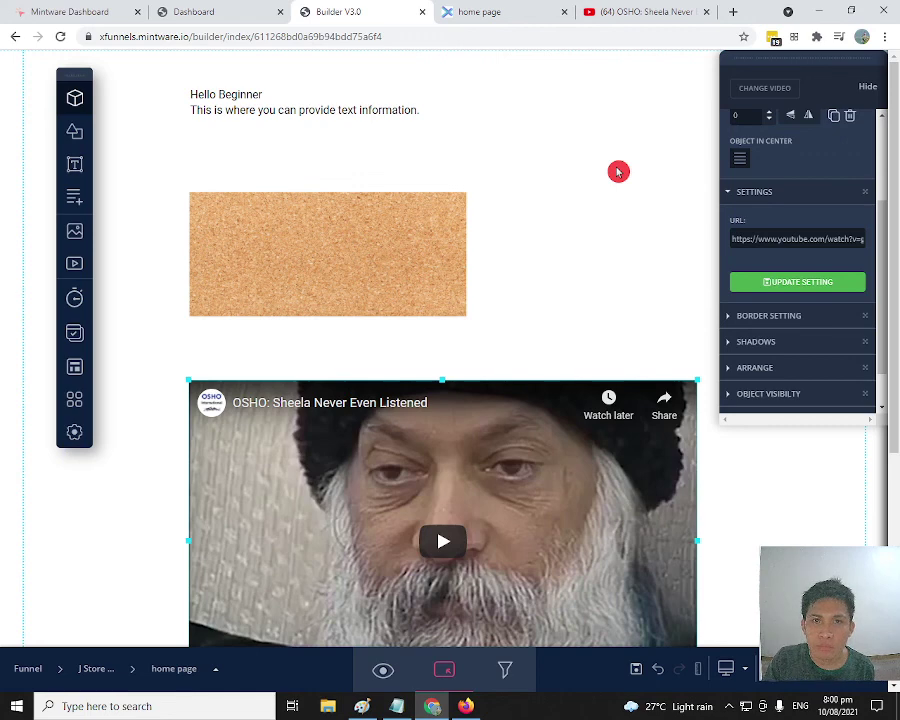
Step: Select the text, cork image and video in turn to check alignment, then deselect everything
{"action": "left_click", "coordinate": [314, 97]}
{"action": "left_click", "coordinate": [325, 244]}
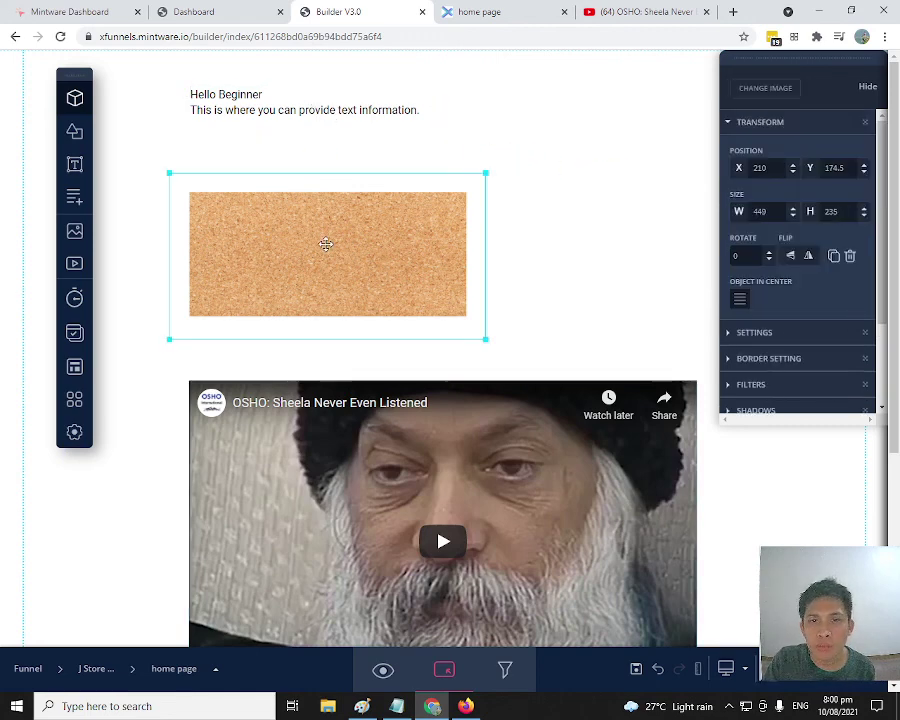
{"action": "left_click", "coordinate": [307, 111]}
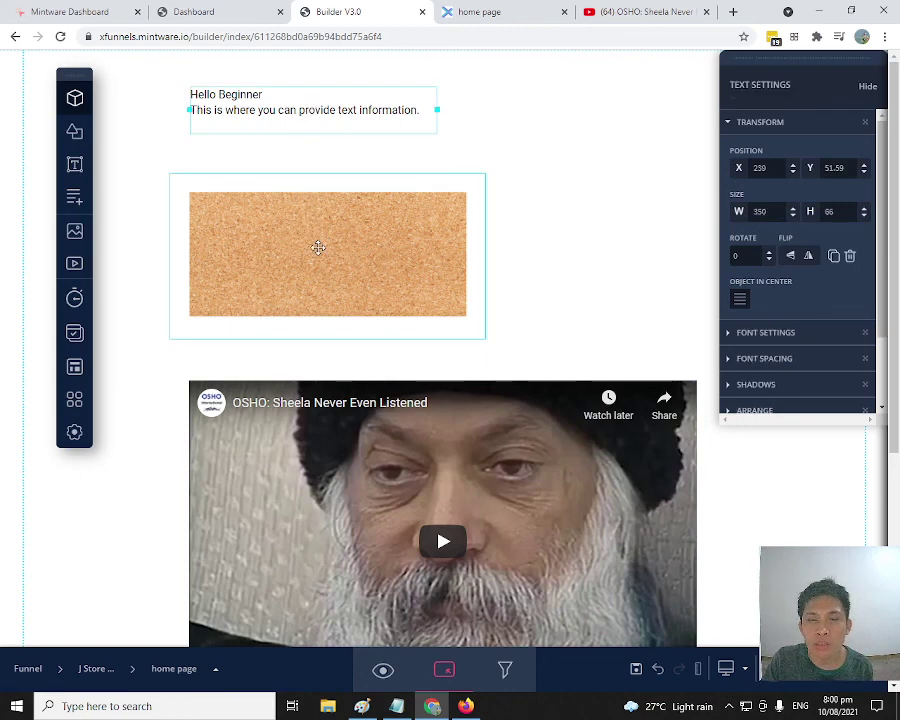
{"action": "left_click", "coordinate": [316, 248]}
{"action": "left_click", "coordinate": [376, 450]}
{"action": "left_click", "coordinate": [576, 247]}
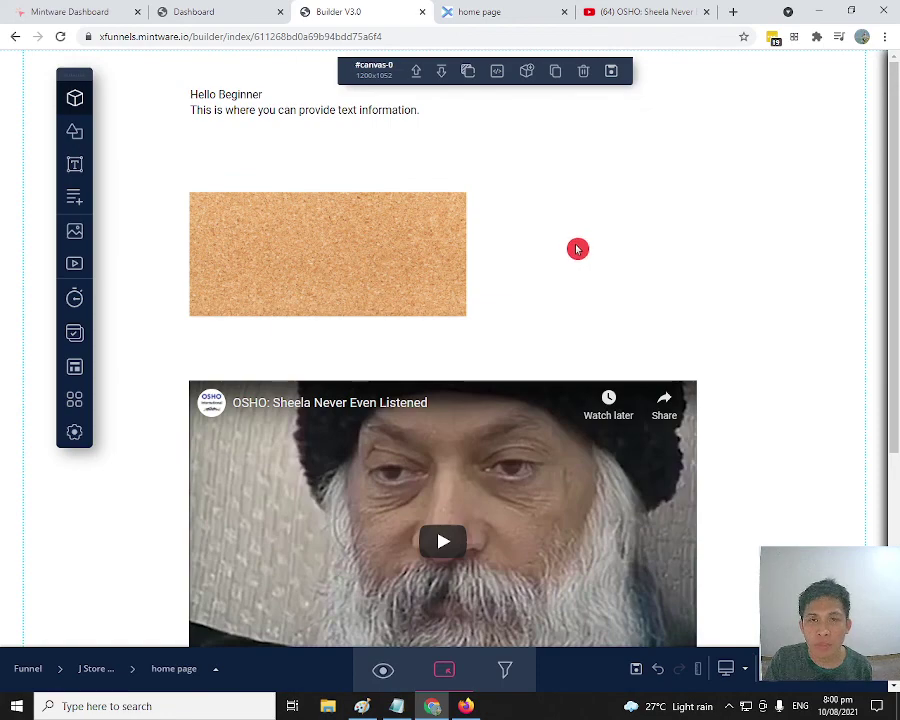
{"action": "scroll", "coordinate": [648, 276], "scroll_direction": "down", "scroll_amount": 6}
{"action": "scroll", "coordinate": [646, 270], "scroll_direction": "up", "scroll_amount": 3}
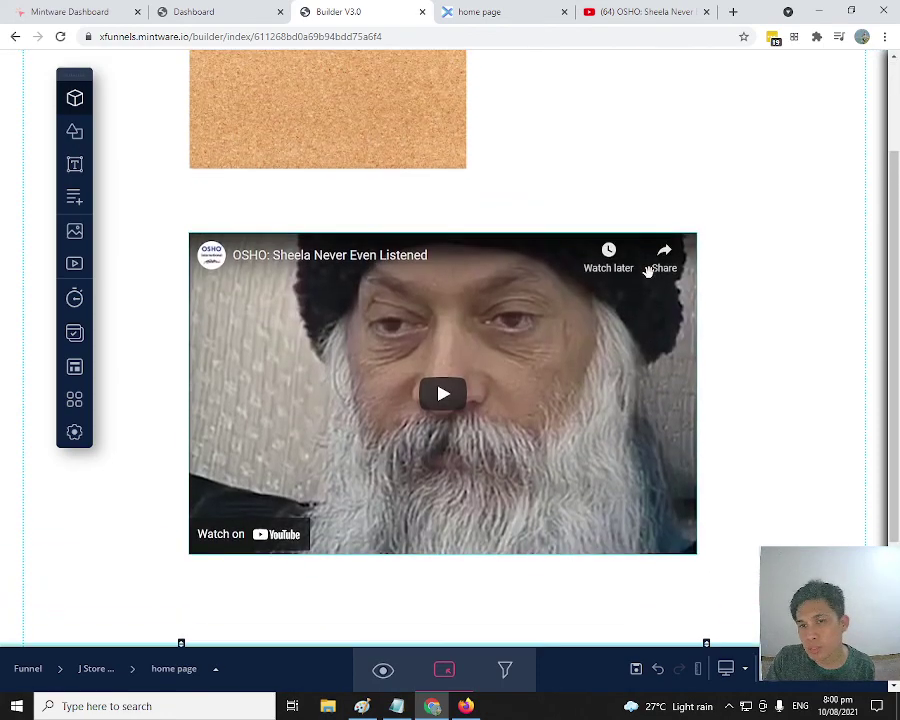
{"action": "scroll", "coordinate": [648, 274], "scroll_direction": "up", "scroll_amount": 3}
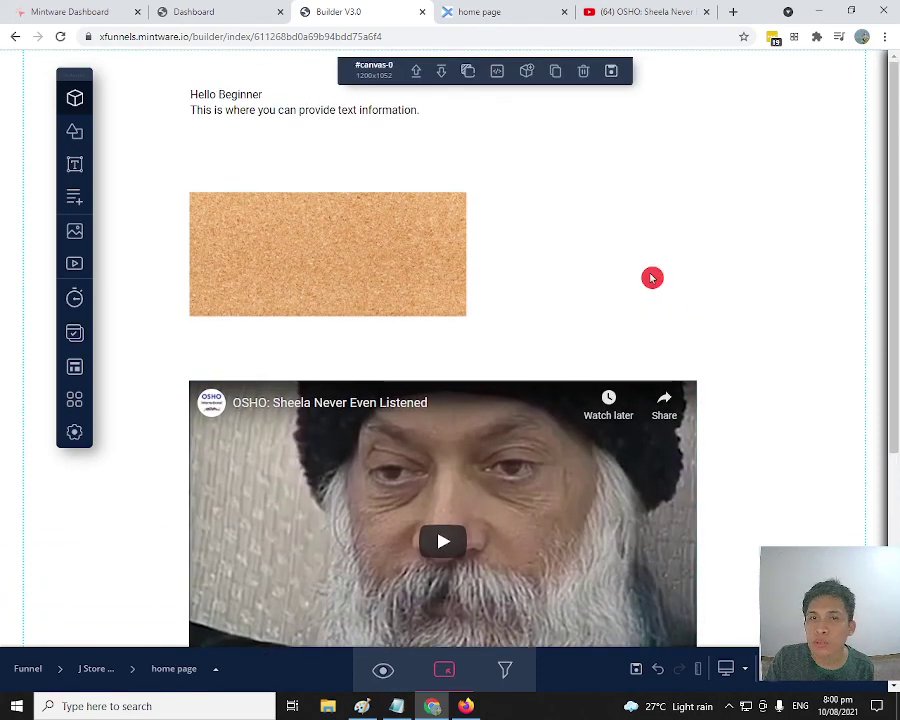